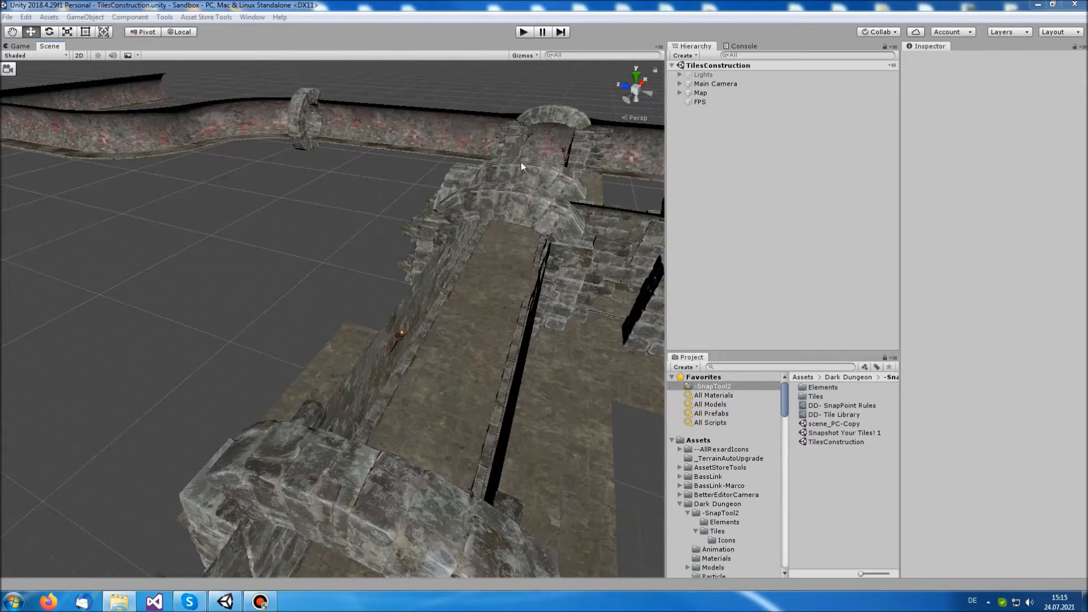
Open SnapTool2's Remove LODs tool and read its additional information
click(164, 17)
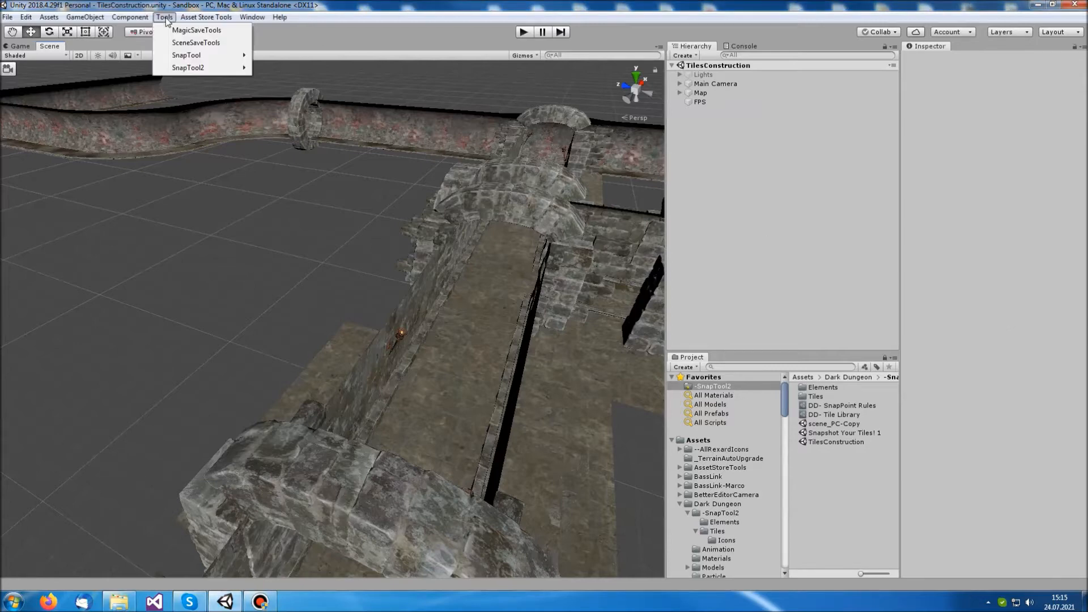
mouse_move(221, 68)
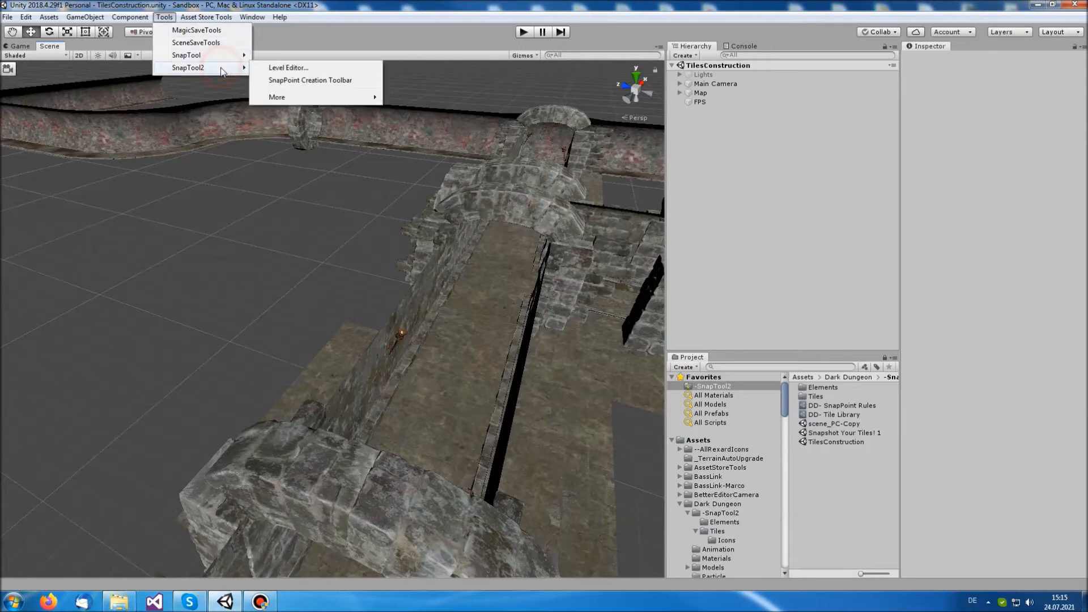
mouse_move(311, 102)
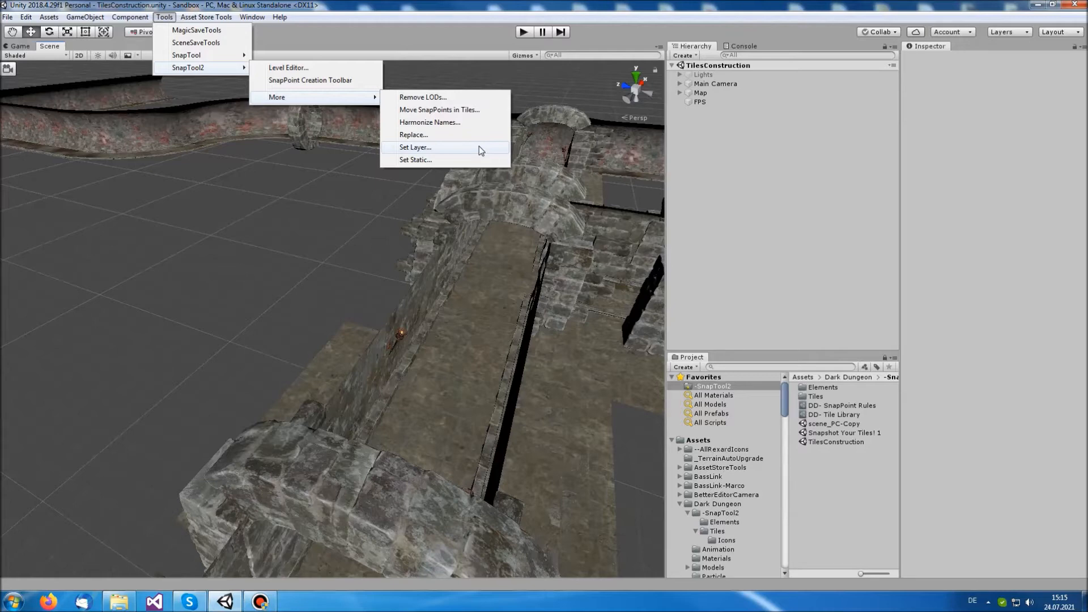
click(486, 100)
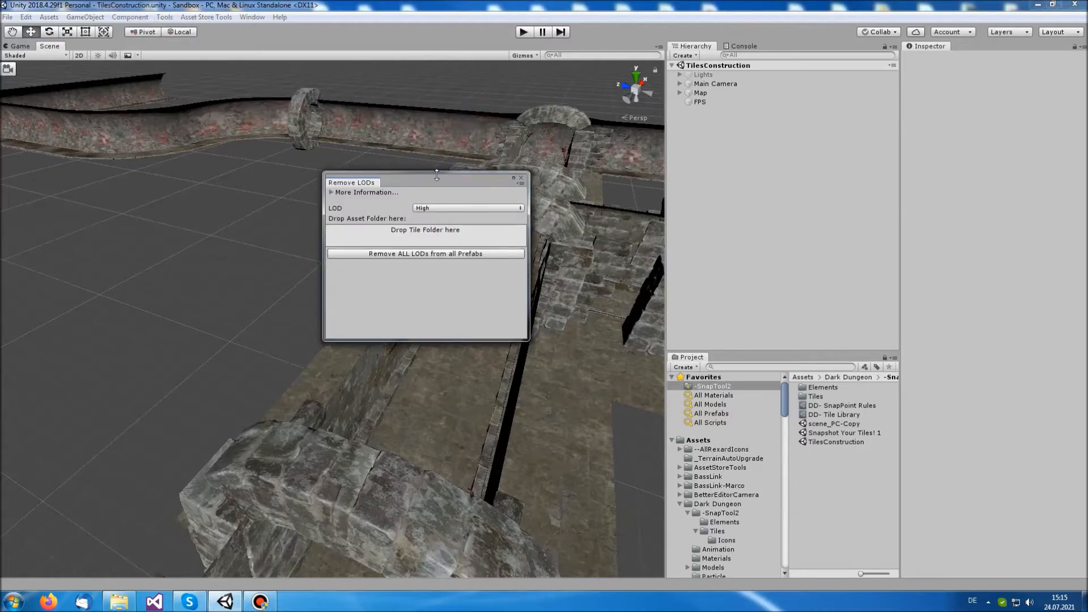
drag(439, 181, 525, 164)
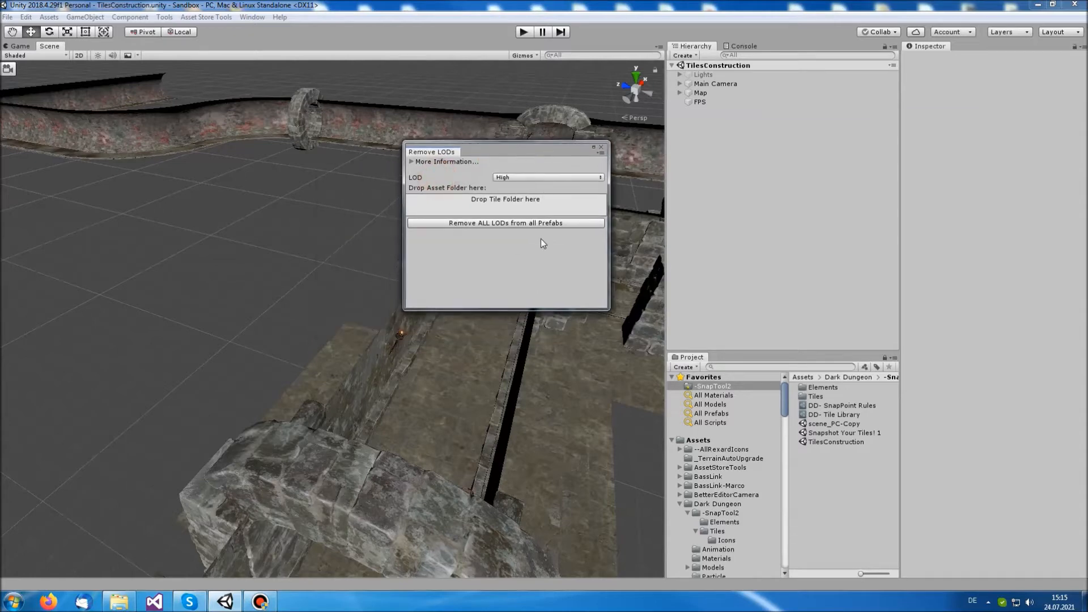
click(413, 163)
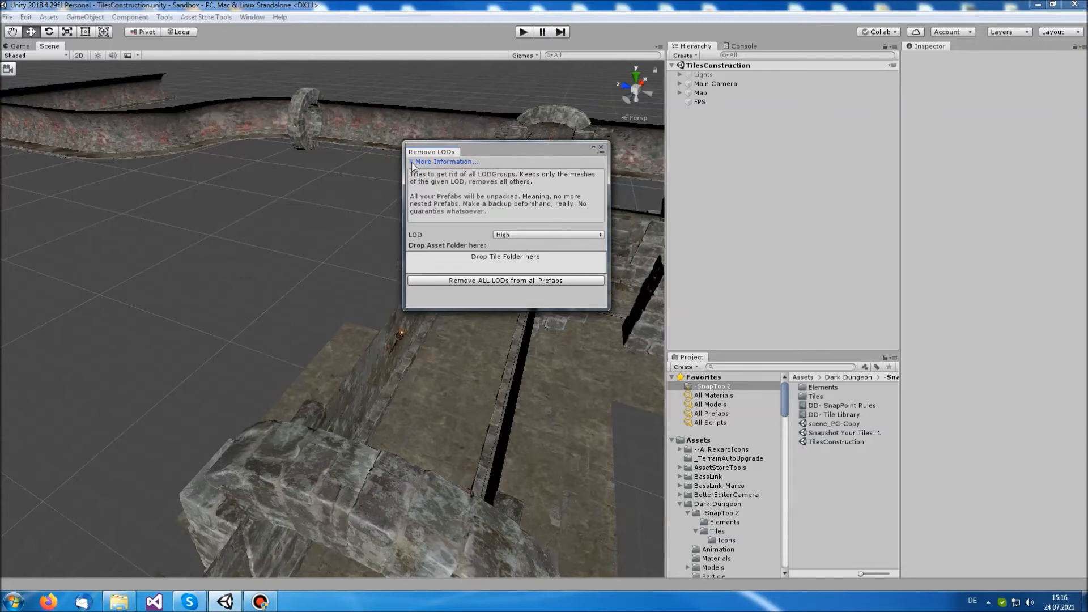
click(412, 163)
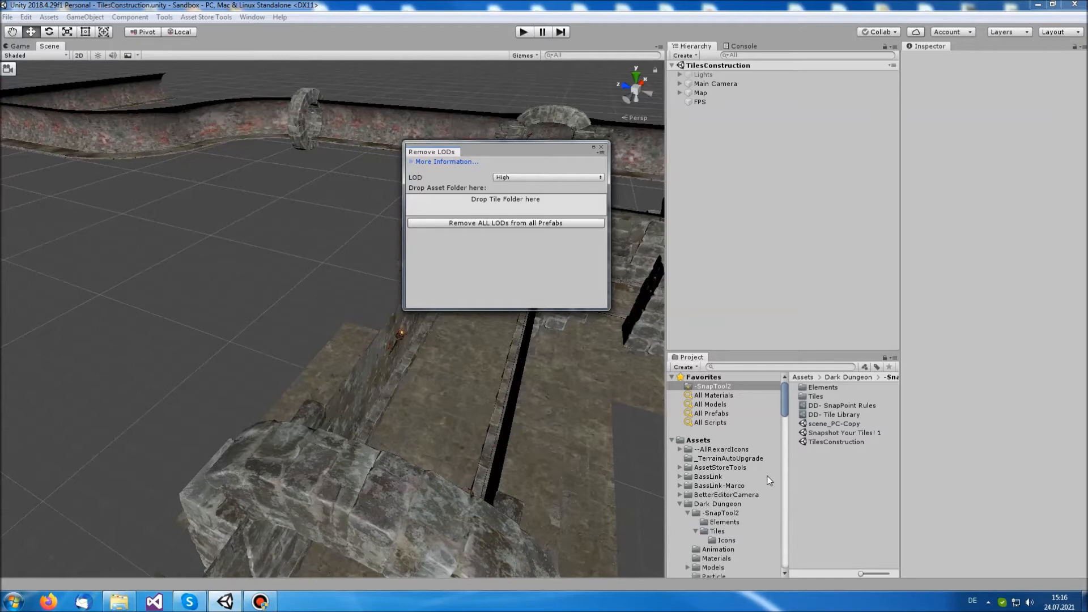
Run Remove LODs on all prefabs in the -SnapTool2/Tiles folder with LOD set to High, and close the tool
click(817, 397)
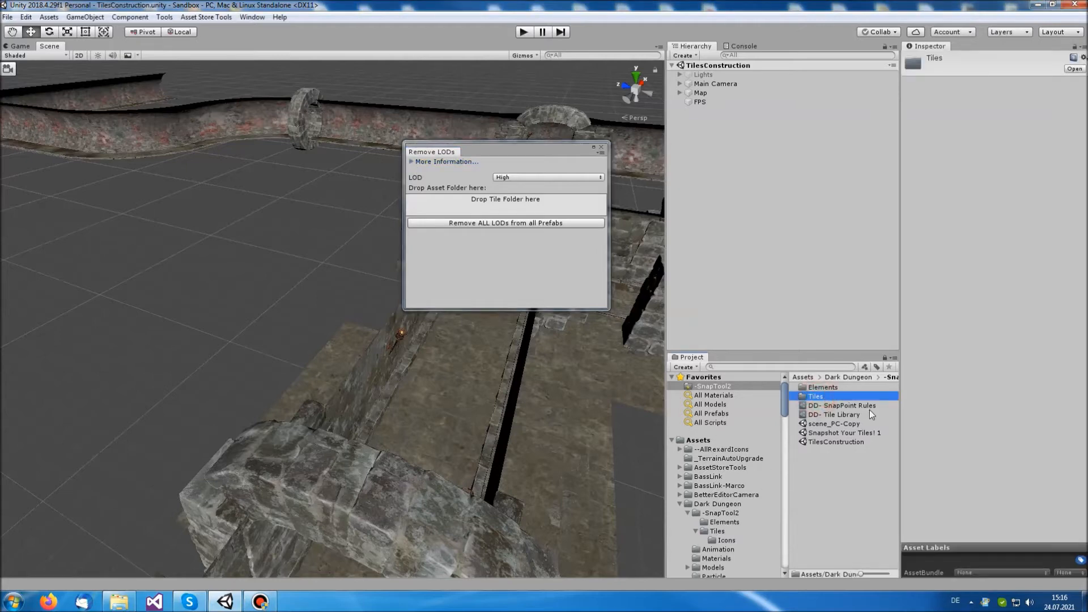
drag(820, 398, 550, 204)
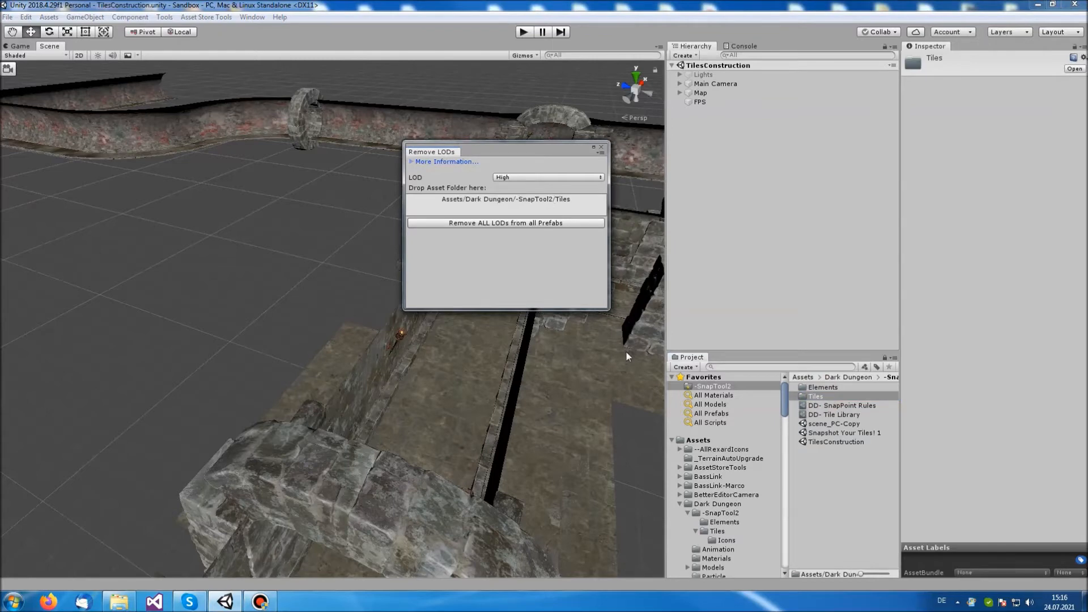
click(570, 176)
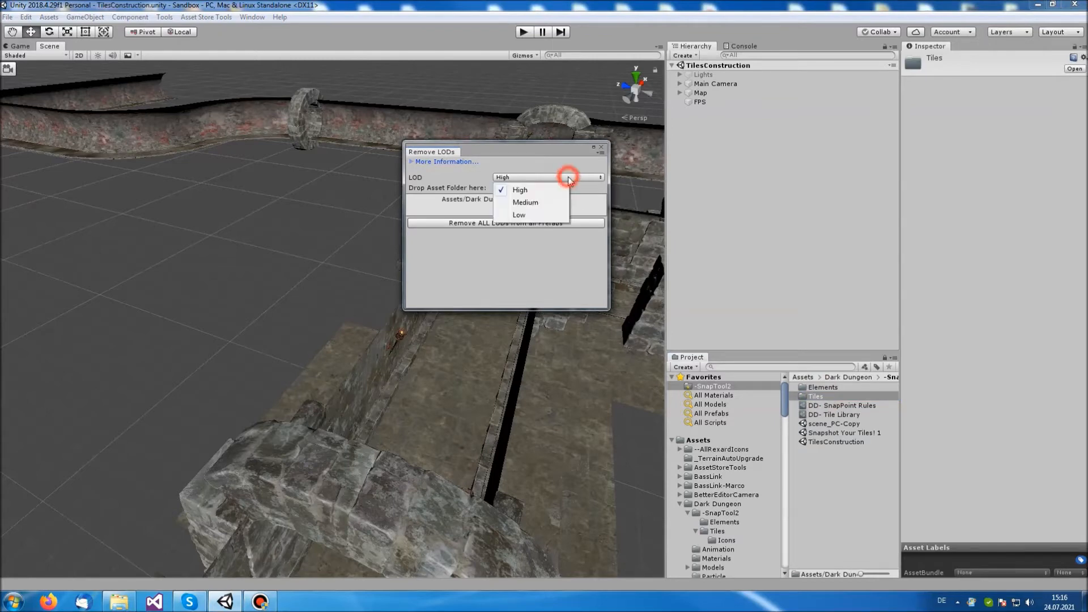
click(547, 193)
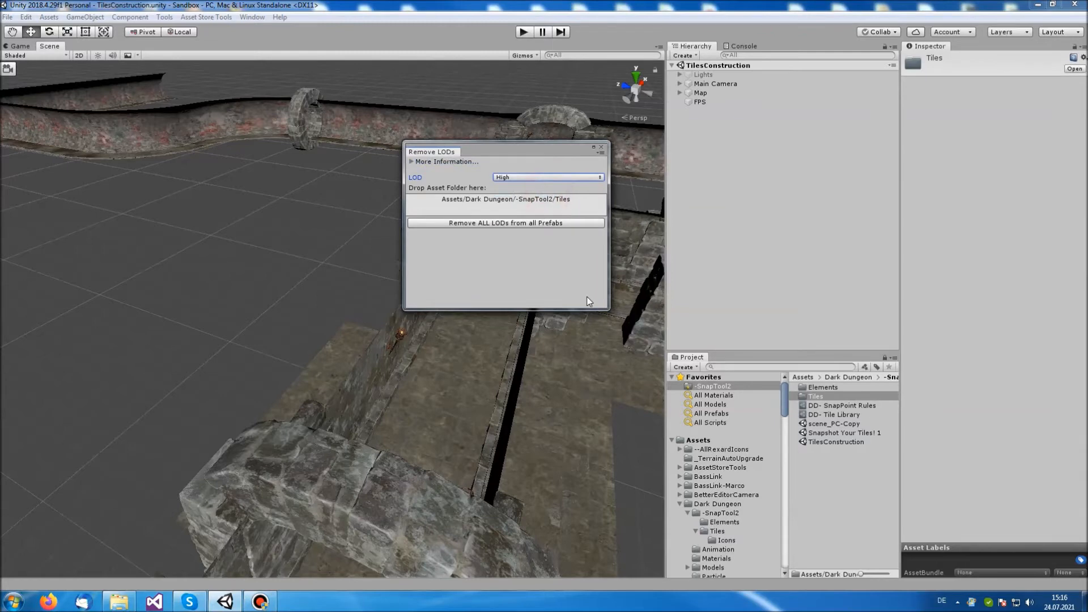
click(520, 222)
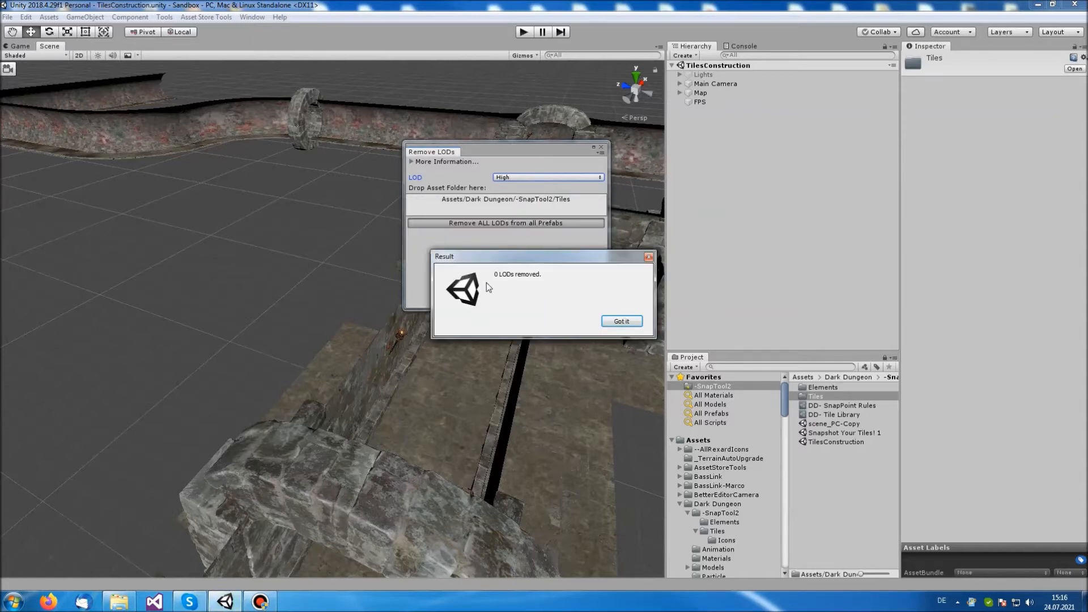
click(630, 322)
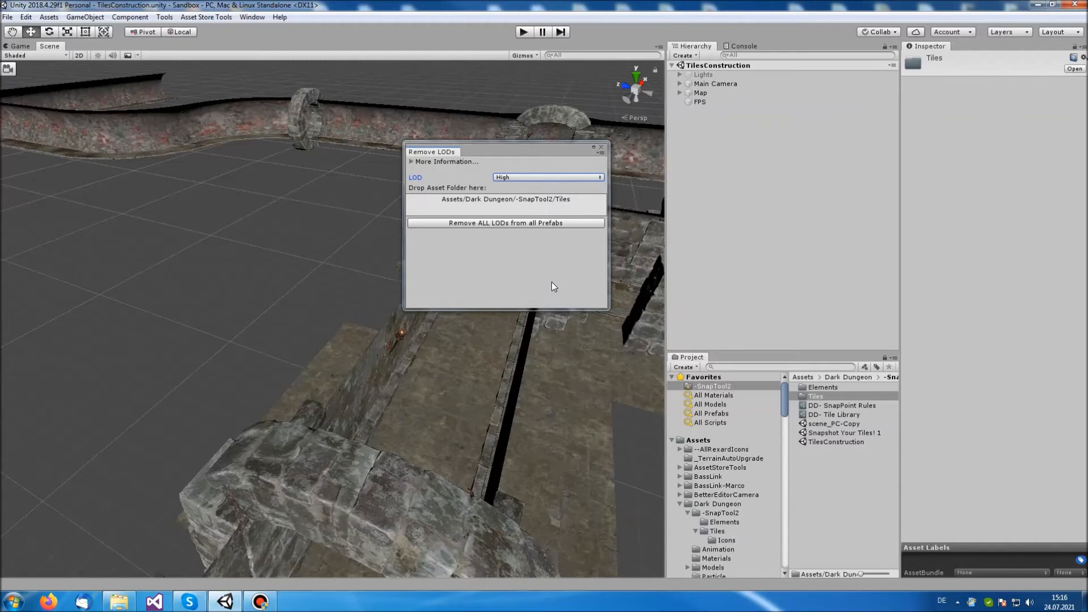
click(601, 147)
click(165, 17)
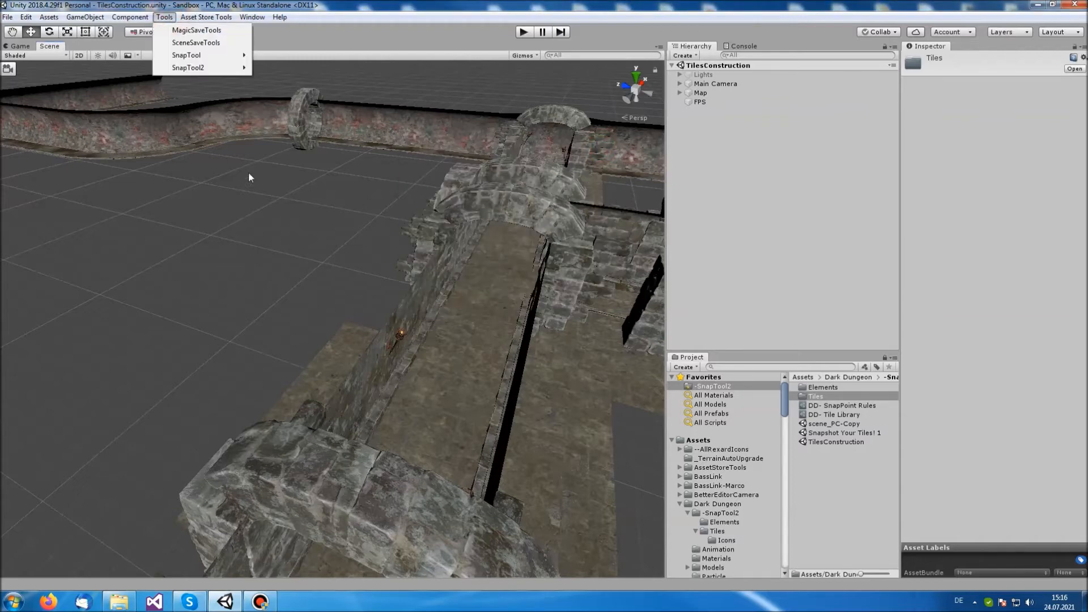
click(242, 68)
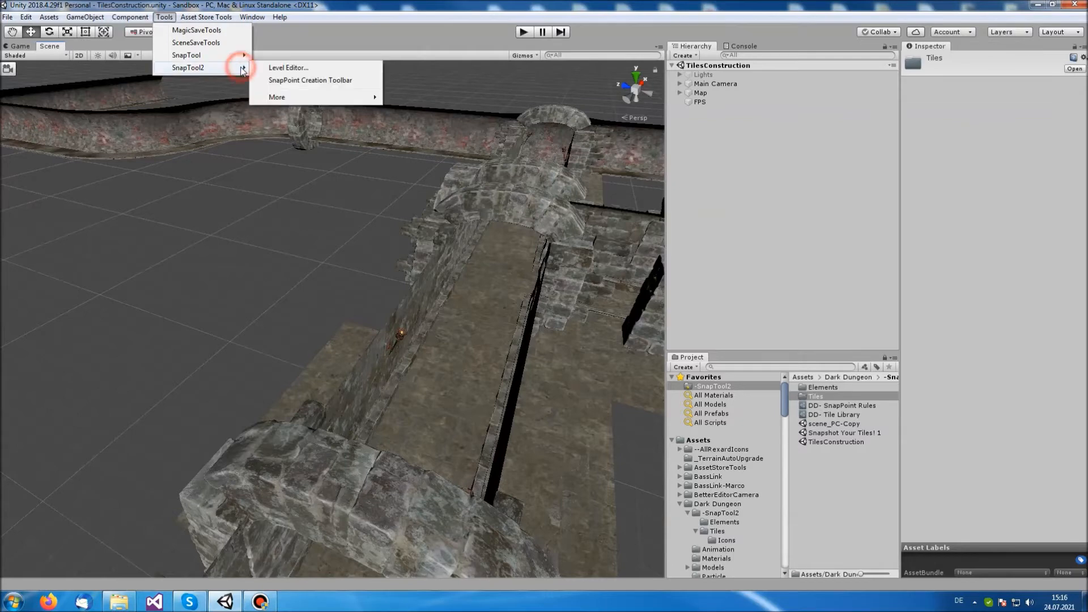
click(352, 94)
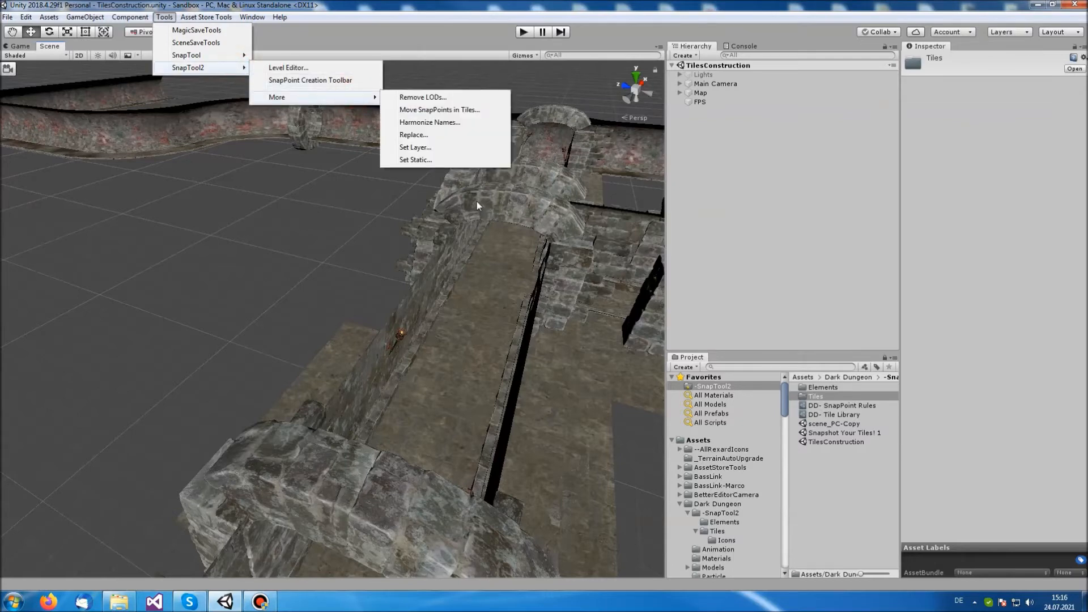
click(469, 138)
drag(425, 97, 501, 119)
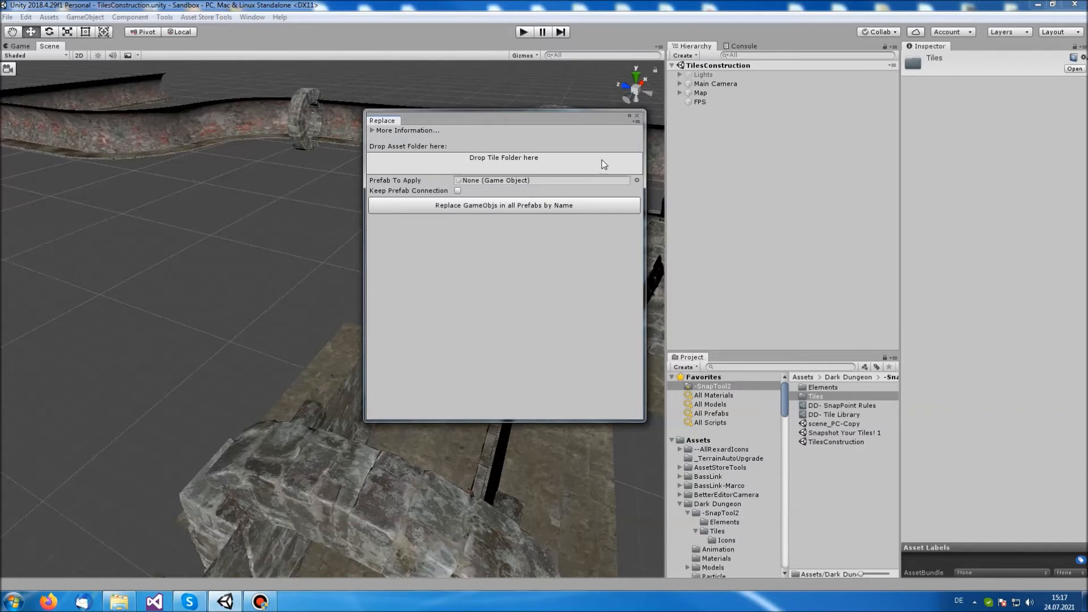
click(638, 118)
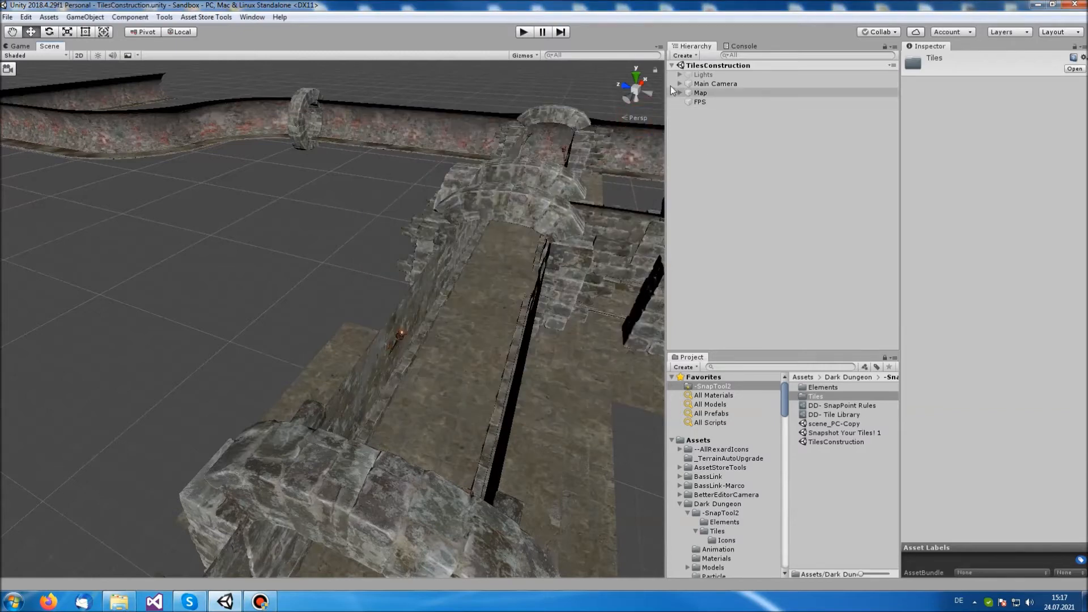
Select the torch_assembly object of the wall torch inside the 01-Straight-Open tile
click(400, 333)
click(400, 333)
drag(401, 338, 401, 338)
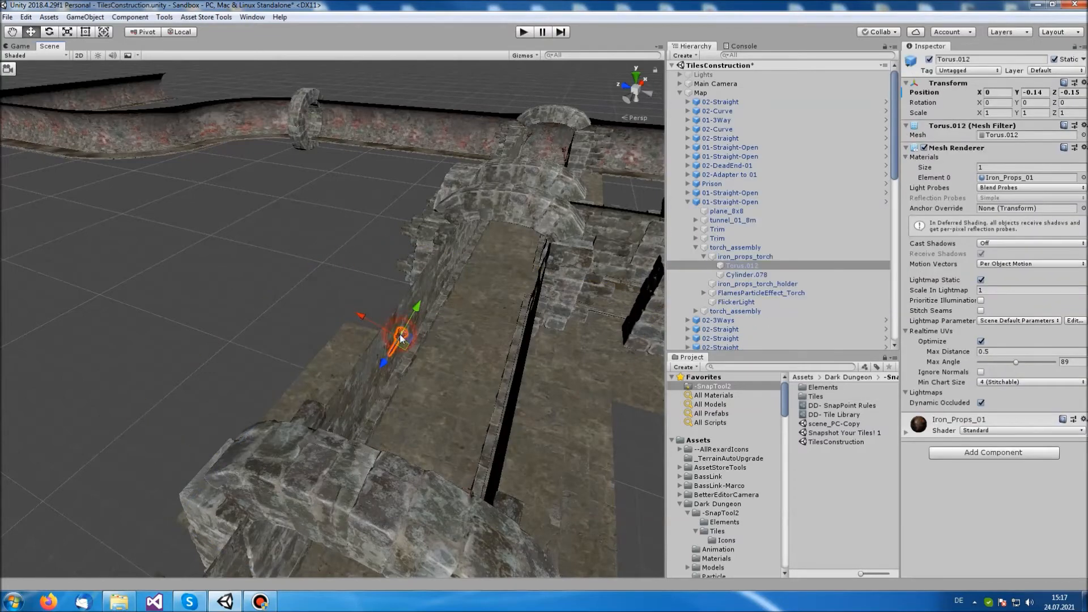
scroll(406, 385, up, 5)
scroll(477, 408, down, 3)
right_drag(483, 404, 546, 379)
key(d)
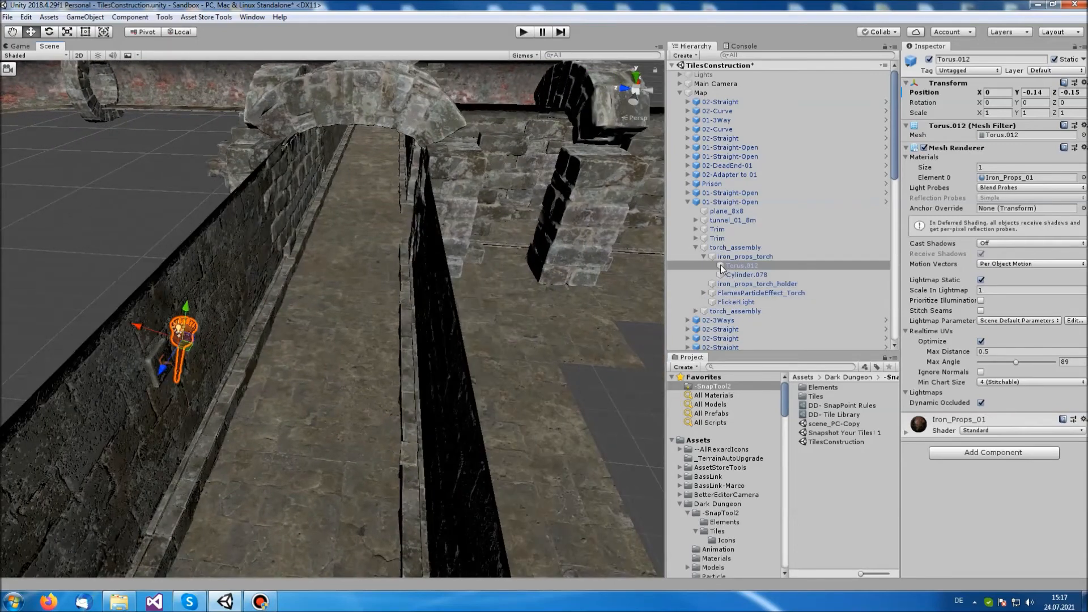
click(736, 248)
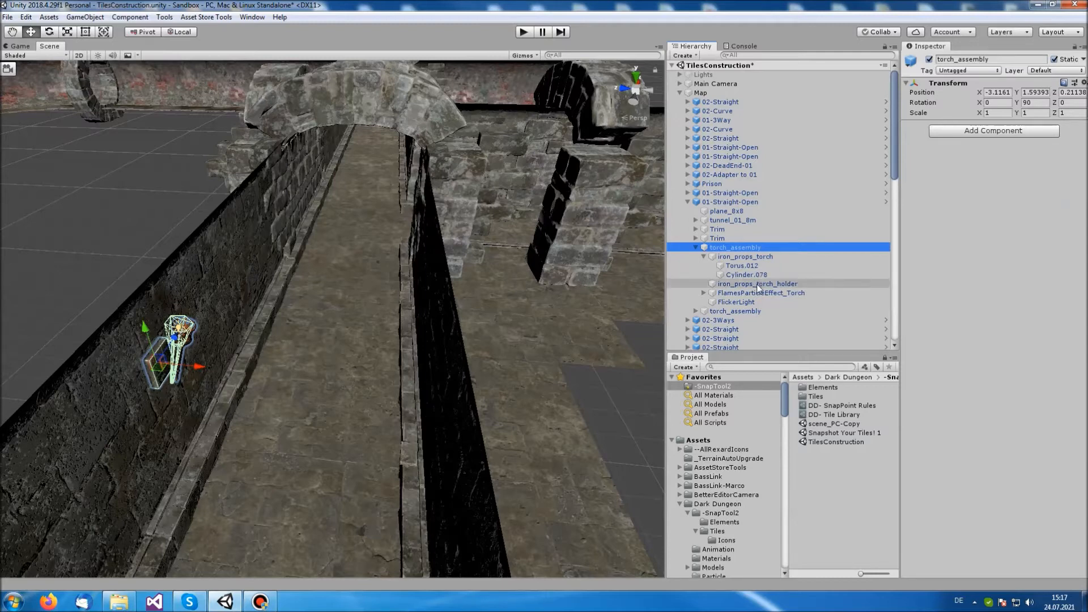
Save the first torch_assembly of the 01-Straight-Open prefab as its own prefab in the -SnapTool2 folder, and exit prefab editing discarding the tile's changes
drag(746, 249, 855, 500)
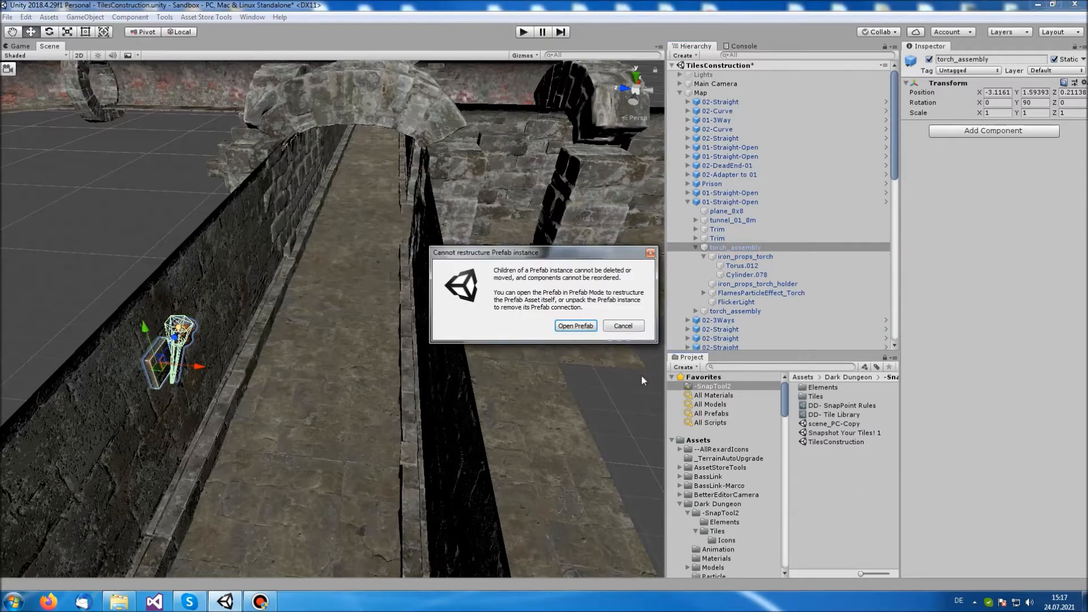
click(575, 326)
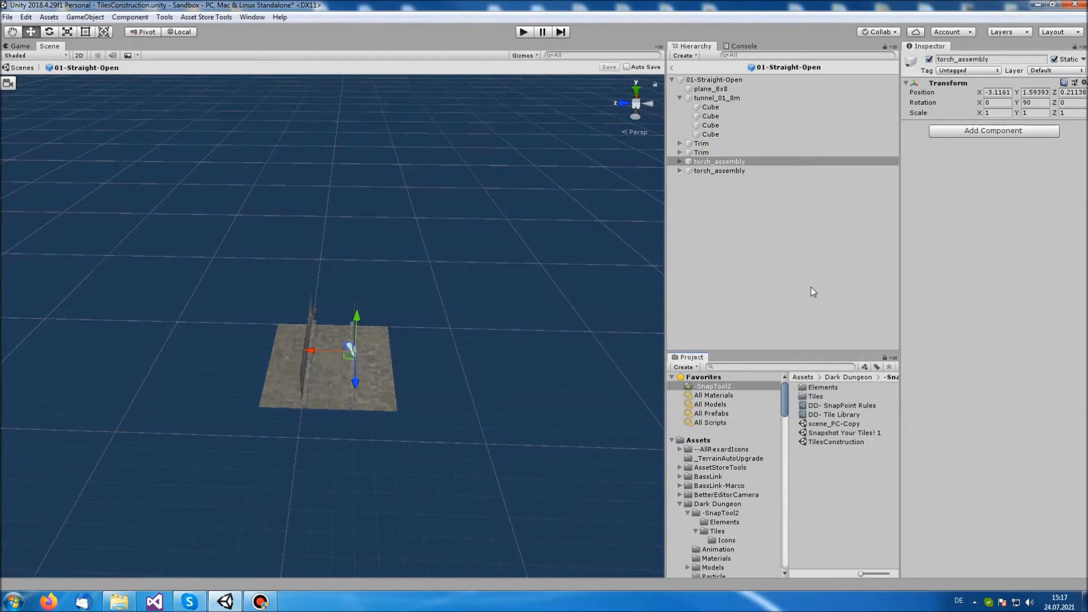
drag(734, 162, 865, 474)
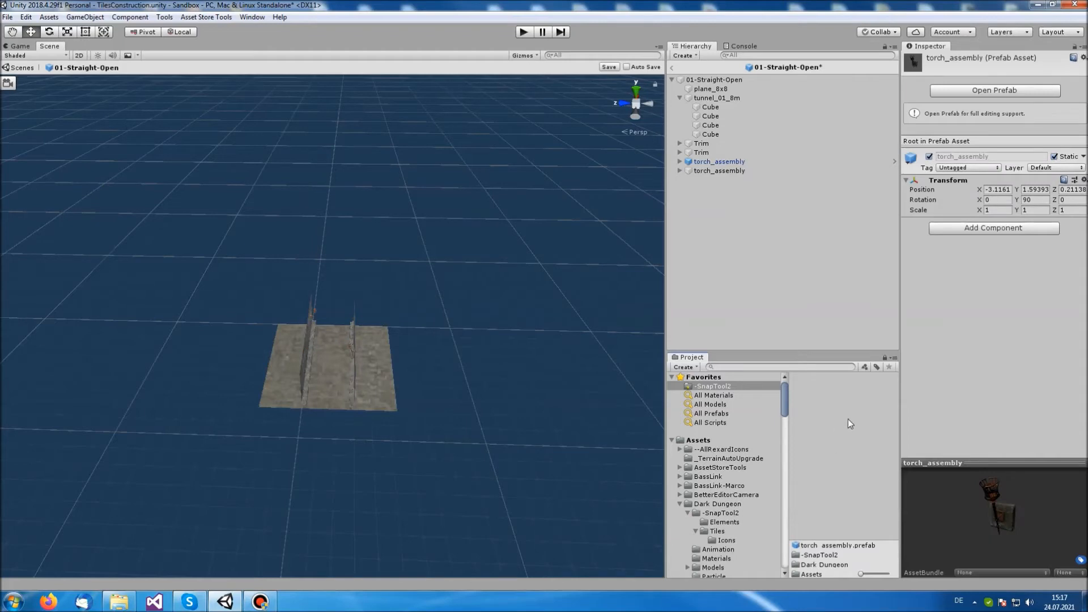
click(730, 395)
click(732, 386)
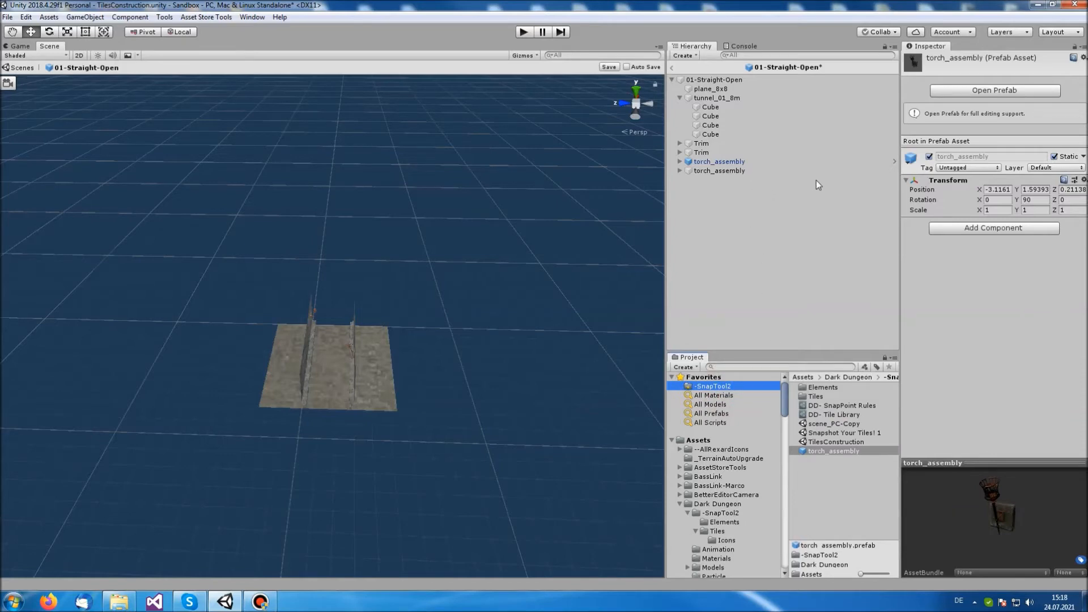
click(671, 68)
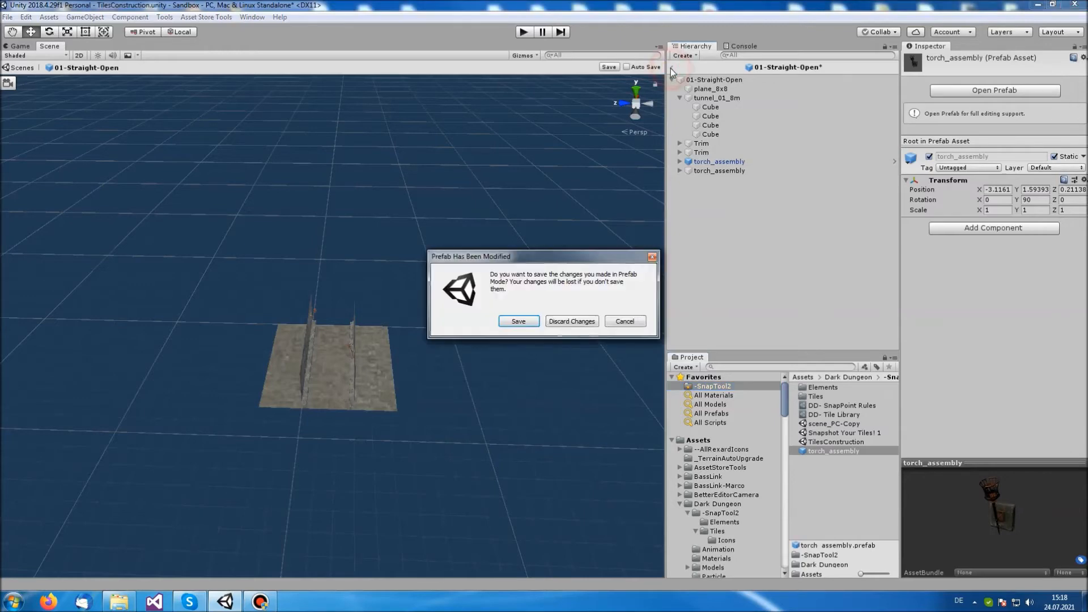
click(583, 321)
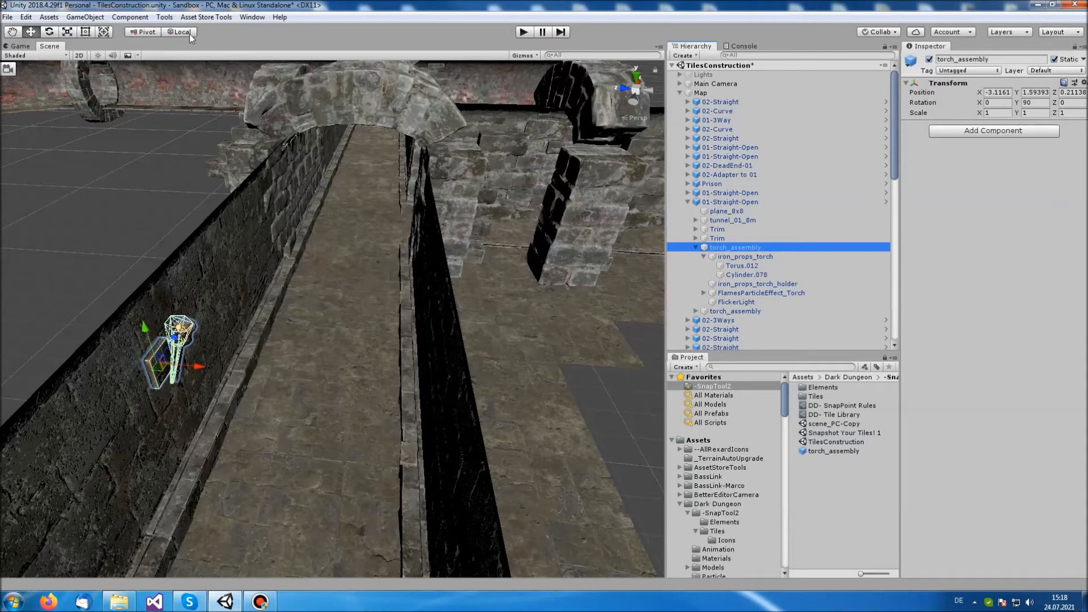
Set up SnapTool2's Replace tool with the Tiles folder, torch_assembly as the prefab to apply, and Keep Prefab Connection enabled
click(164, 17)
click(211, 69)
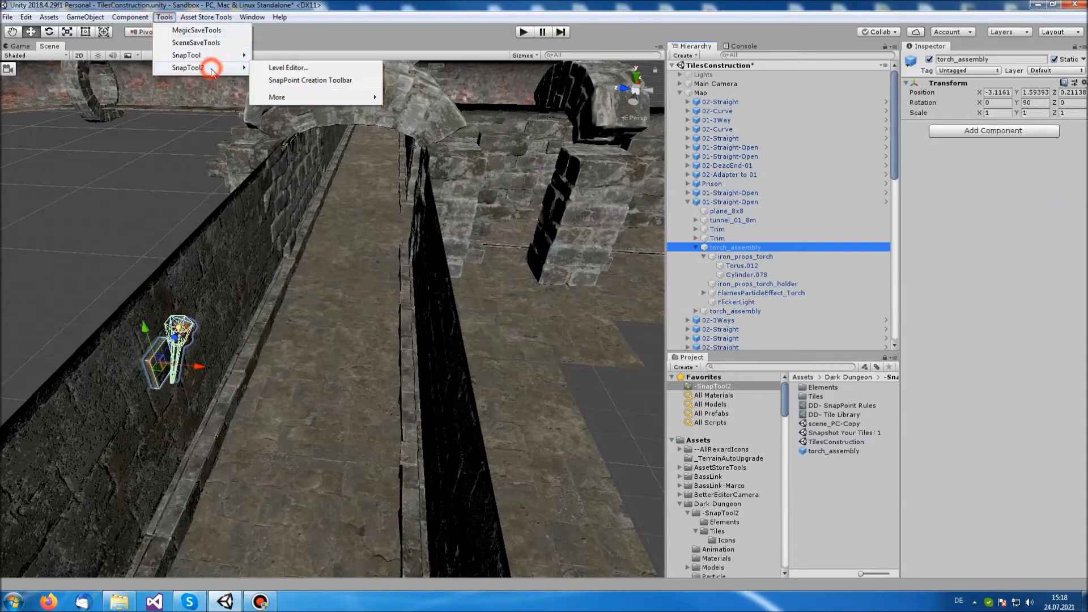
click(311, 97)
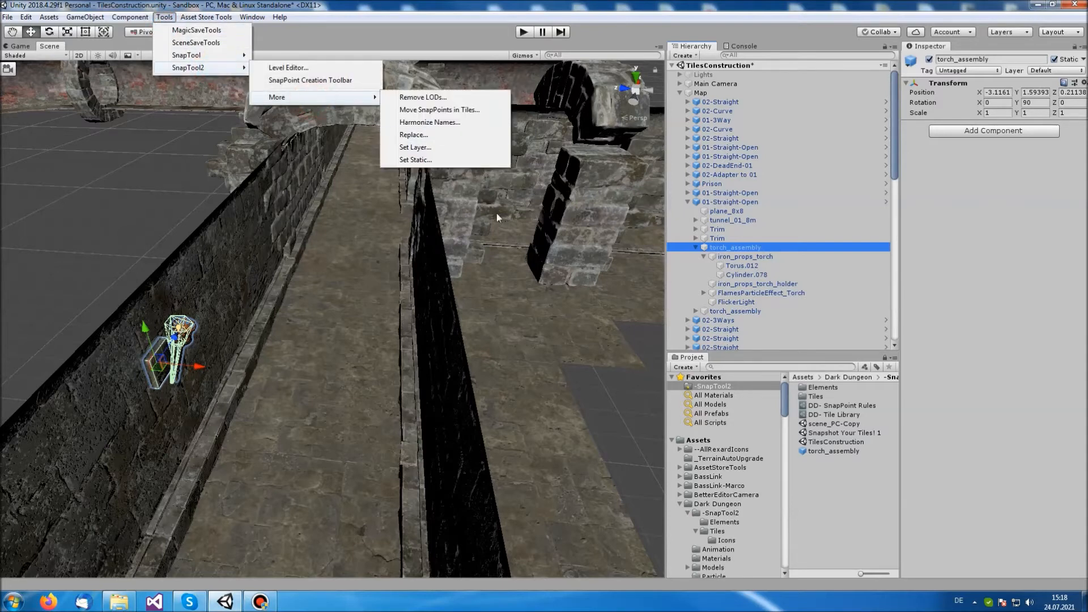
click(480, 136)
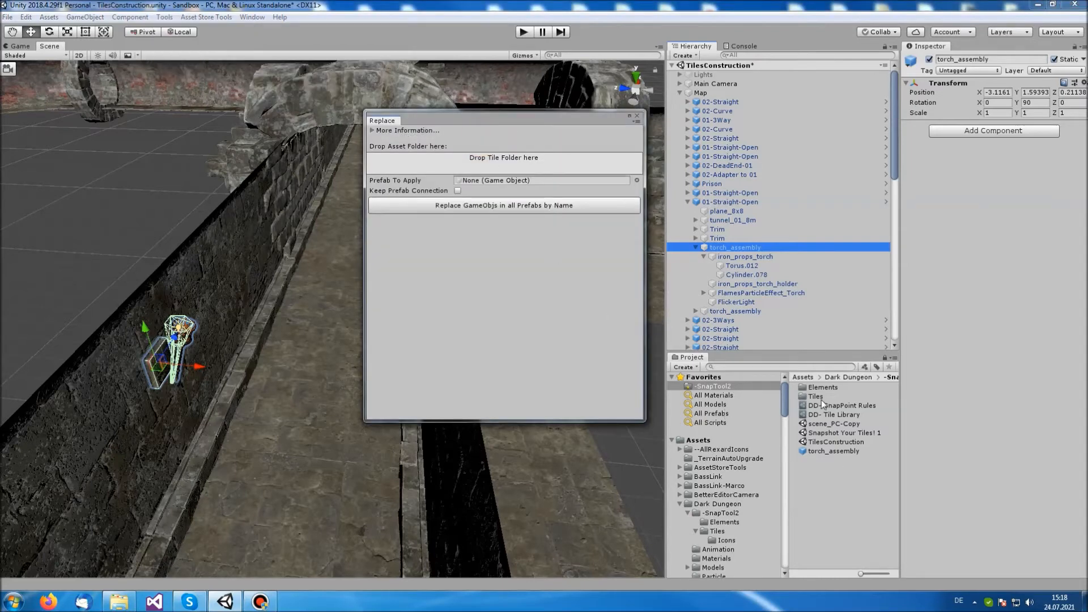
drag(820, 398, 592, 169)
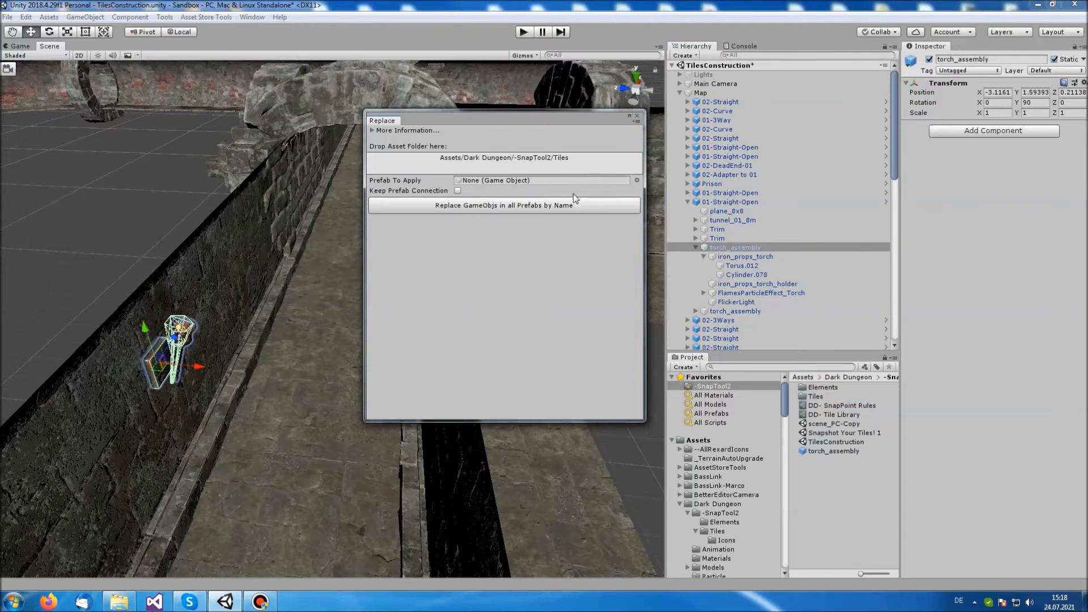
drag(843, 450, 586, 186)
click(458, 193)
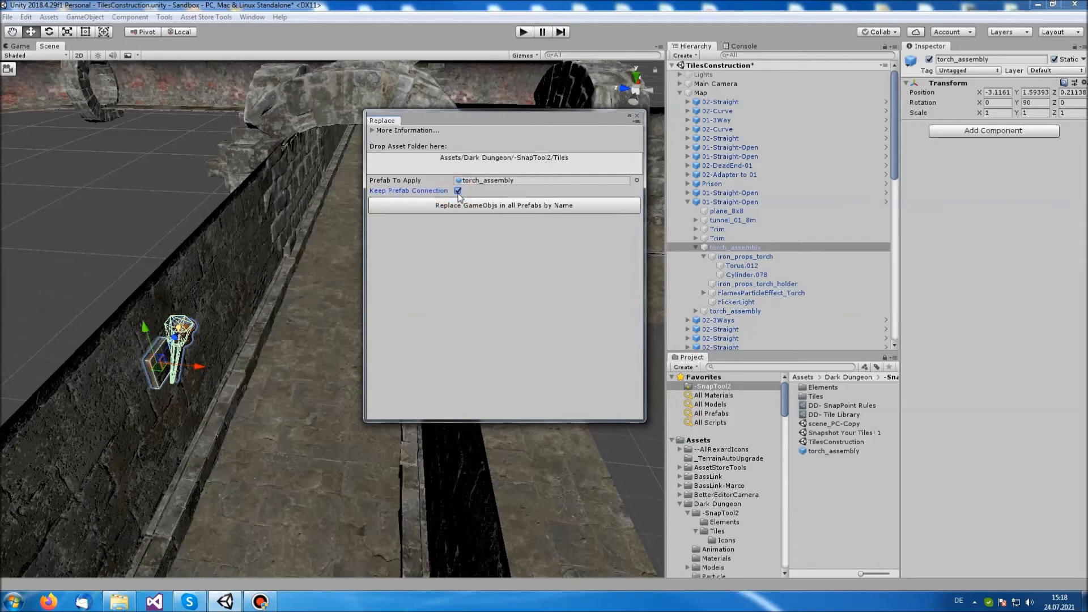
Replace the matching torch_assembly objects by name in all tile prefabs and close the Replace tool
click(553, 207)
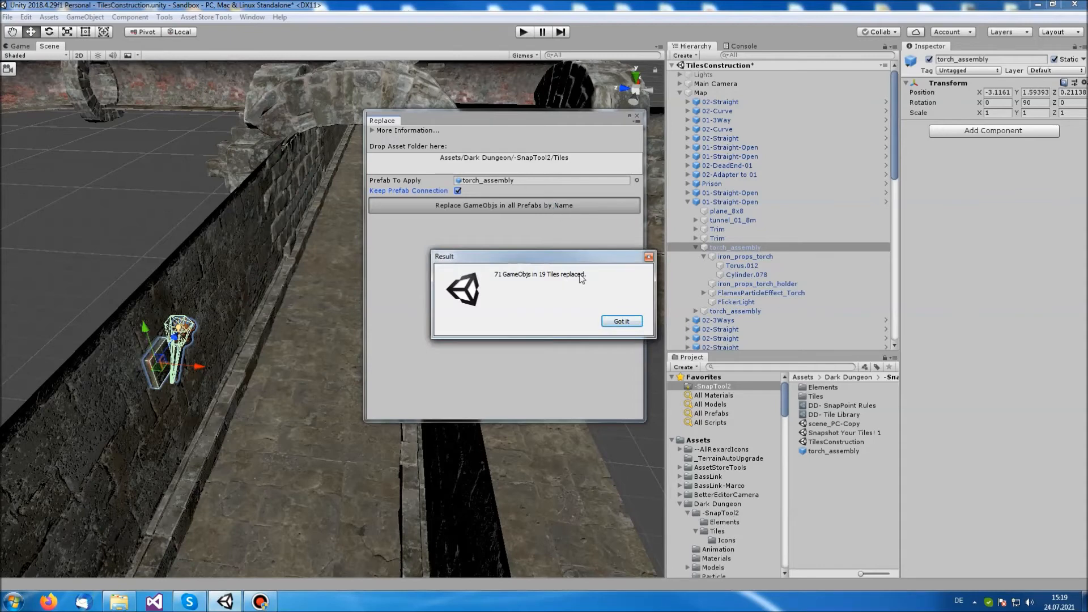
click(627, 321)
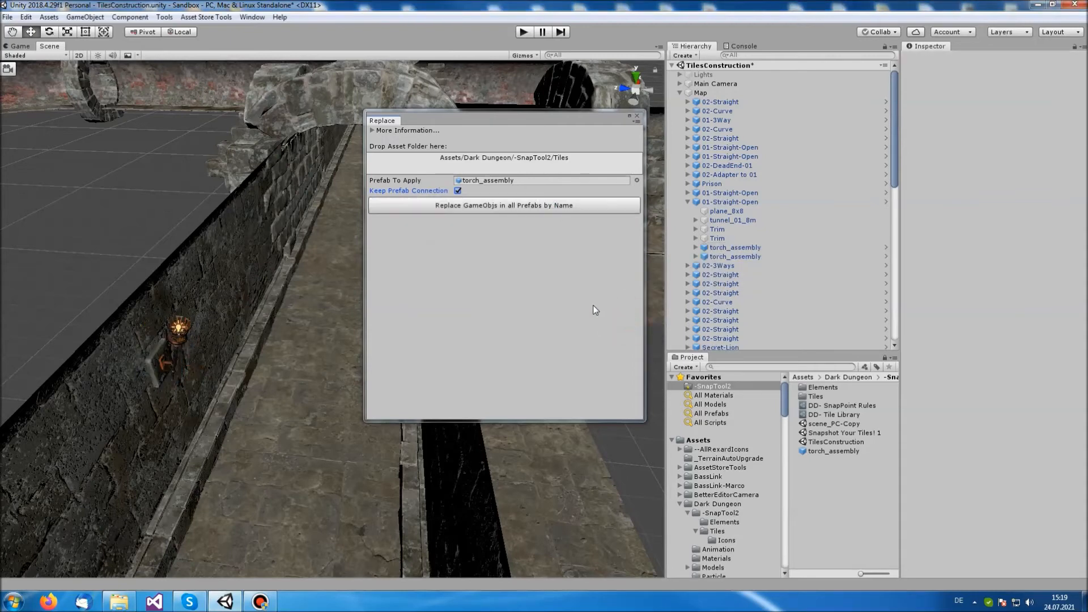
click(637, 115)
Select the first torch_assembly inside the expanded 01-Straight-Open tile and open its prefab for editing
right_drag(358, 297, 292, 334)
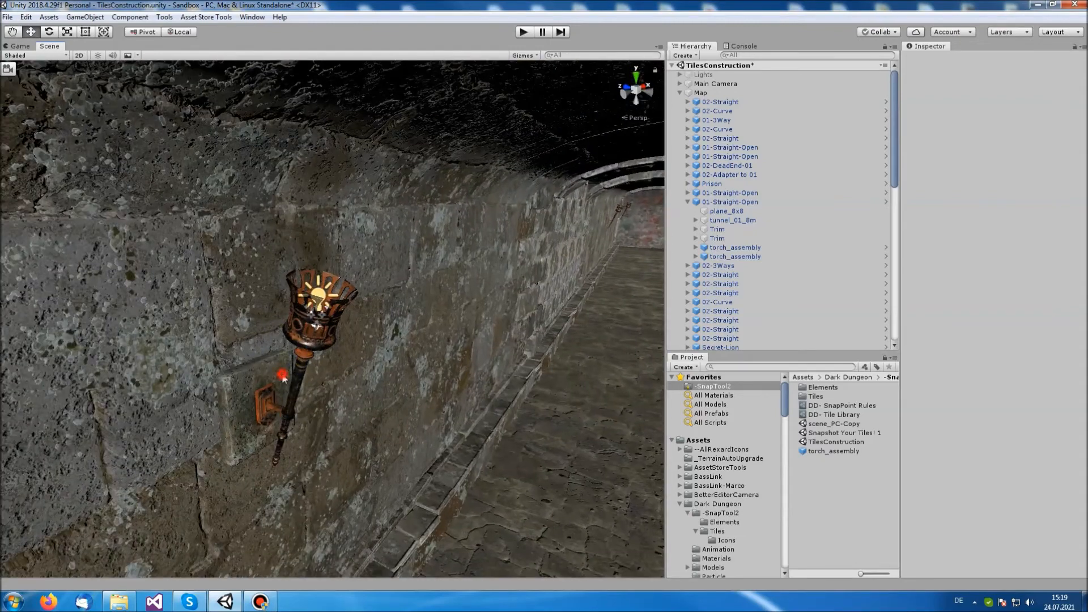
click(284, 378)
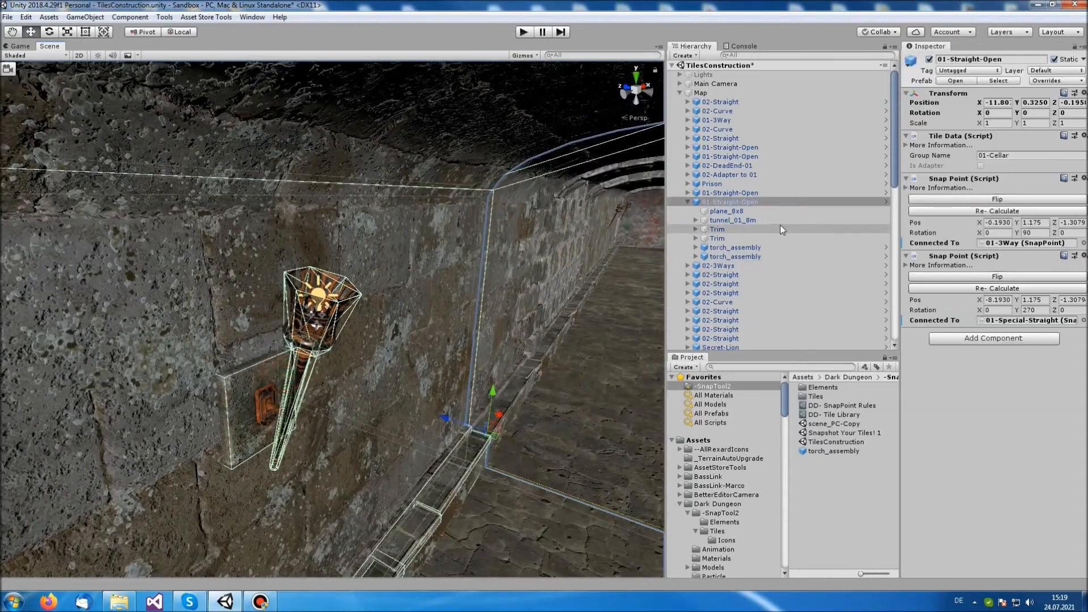
click(758, 247)
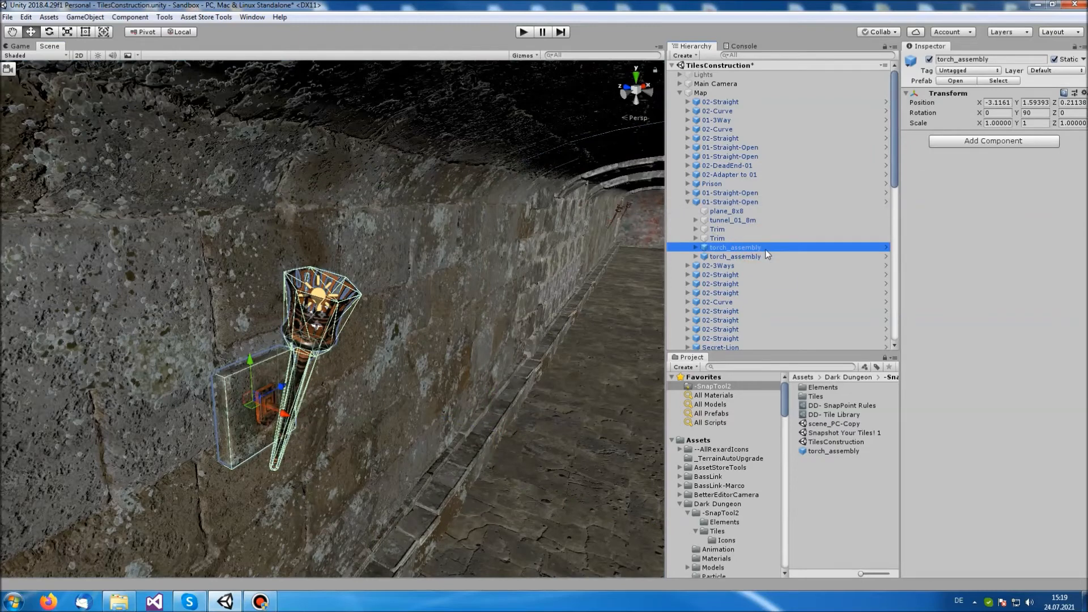
click(958, 81)
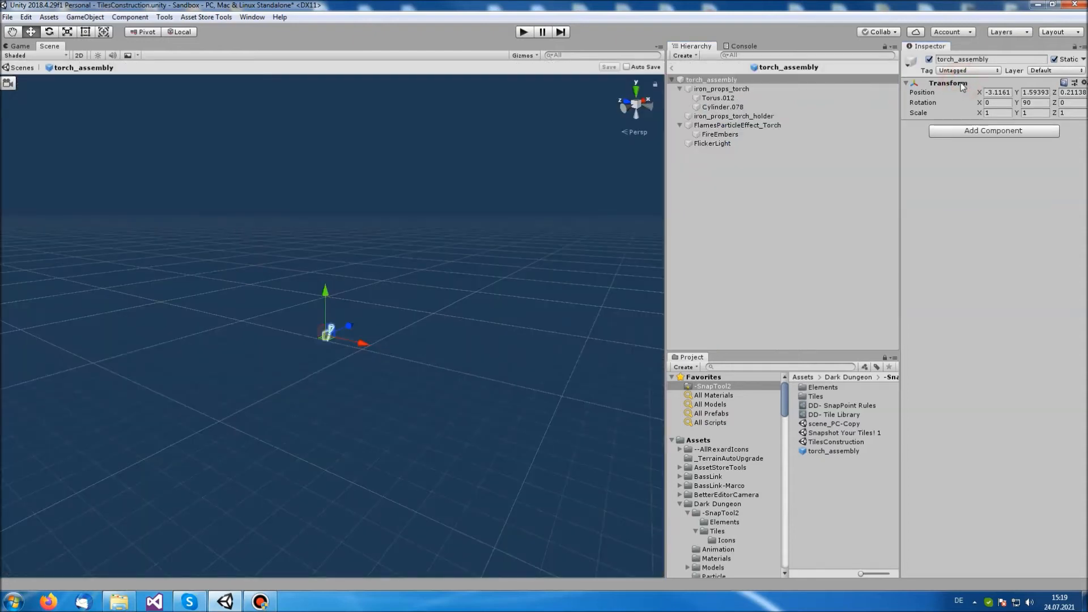
Set the X rotation of iron_props_torch to 90 in the torch_assembly prefab, and exit prefab editing saving the changes
click(745, 89)
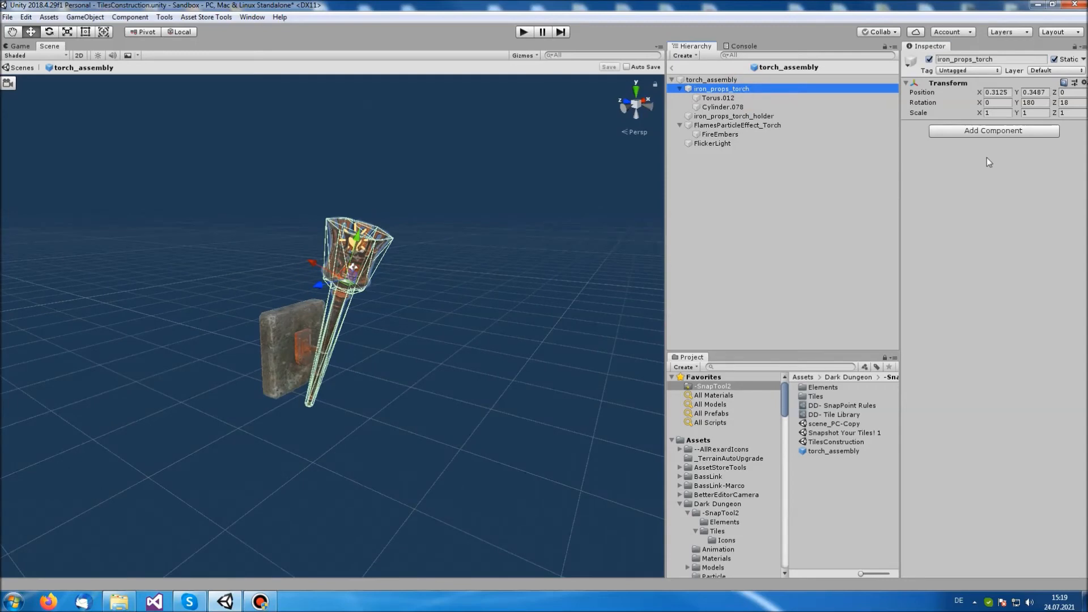
click(997, 103)
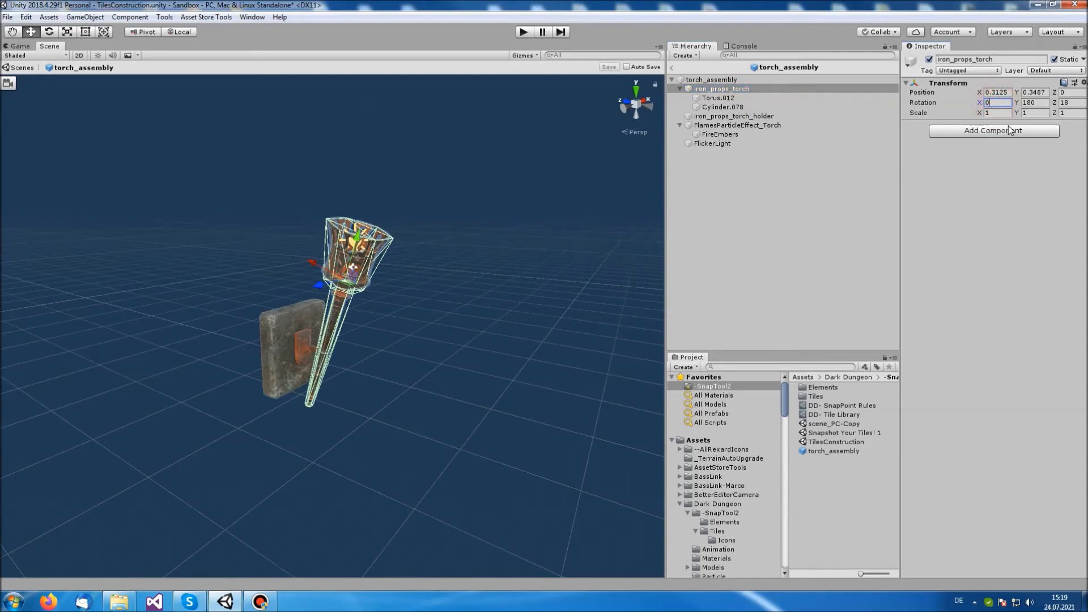
text(900)
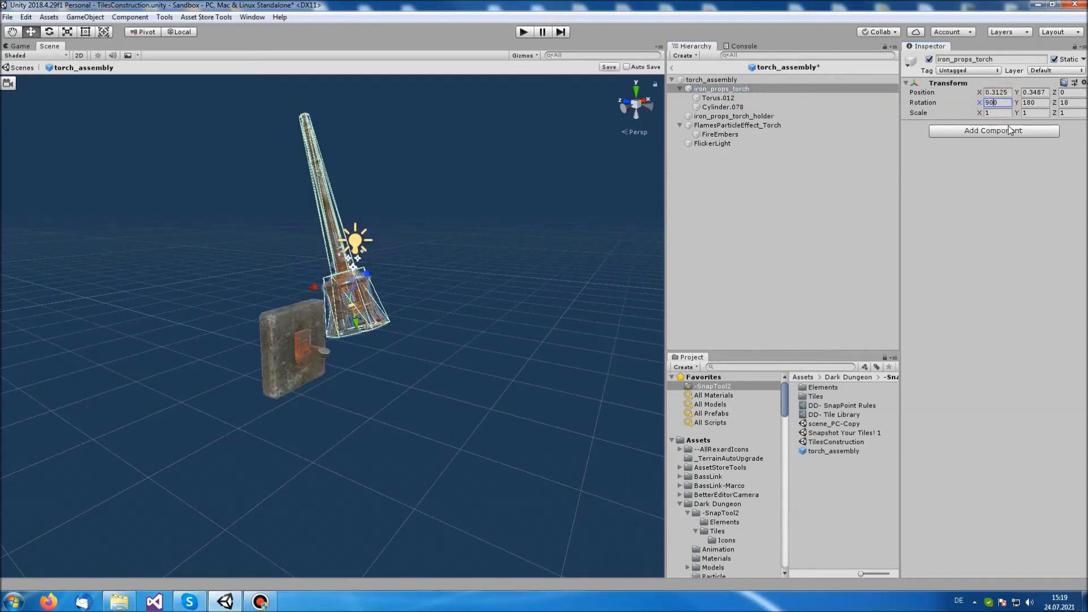
key(Delete)
key(Return)
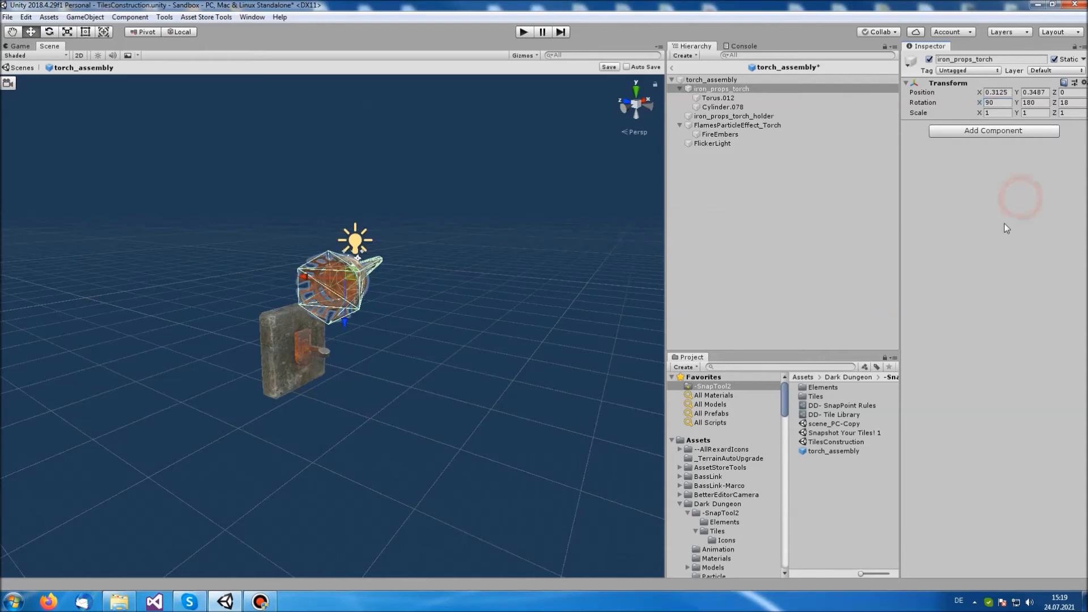
click(673, 68)
click(519, 321)
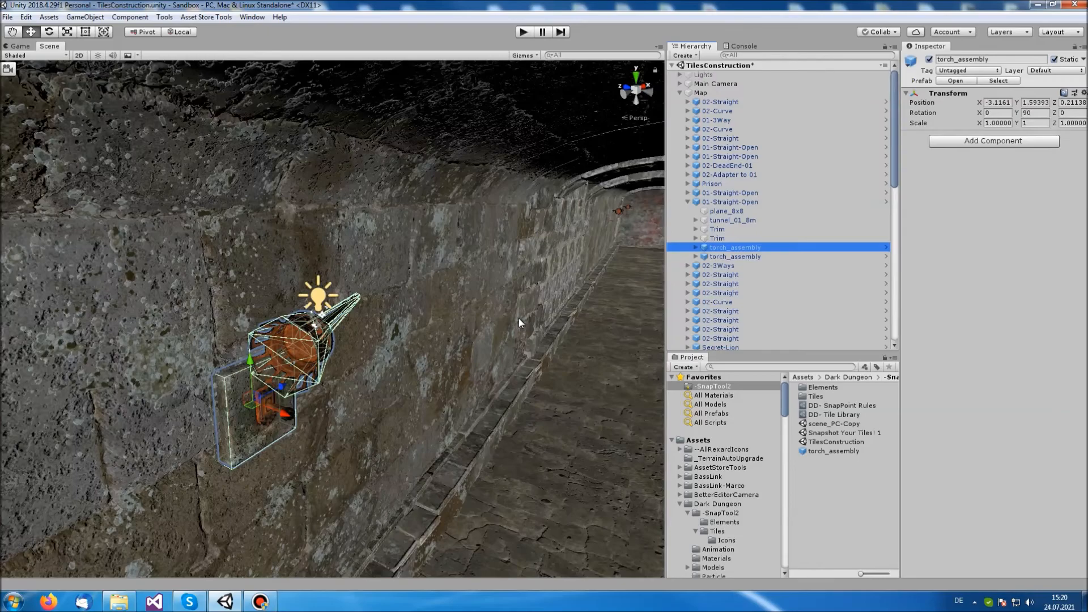
Run SnapTool2's Replace tool on all tile prefabs by name with torch_assembly and Keep Prefab Connection disabled, and close the tool
right_drag(513, 324, 567, 299)
key(w)
key(f)
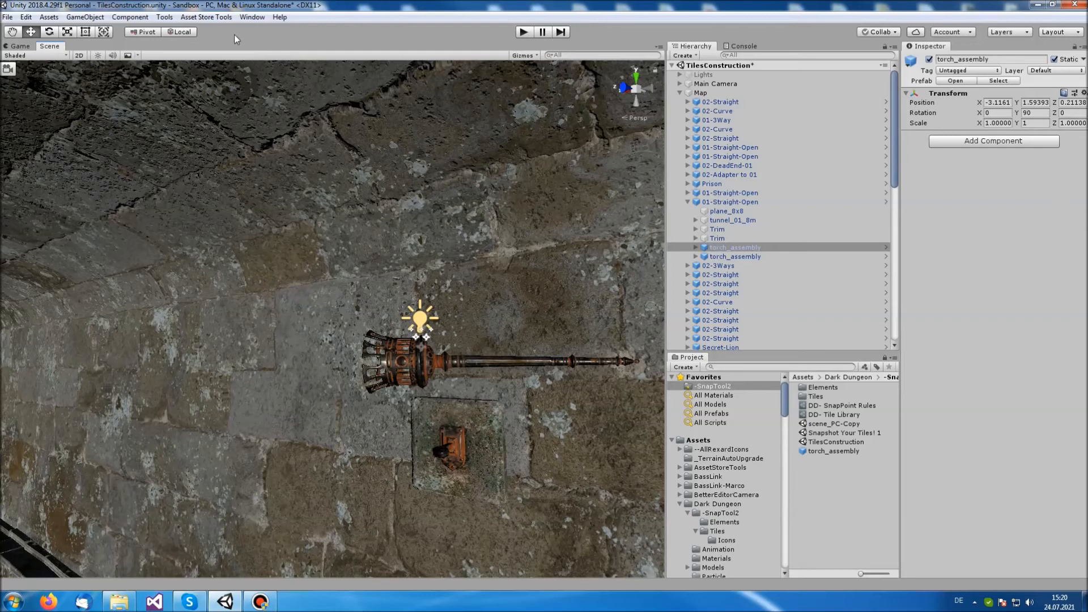
click(165, 17)
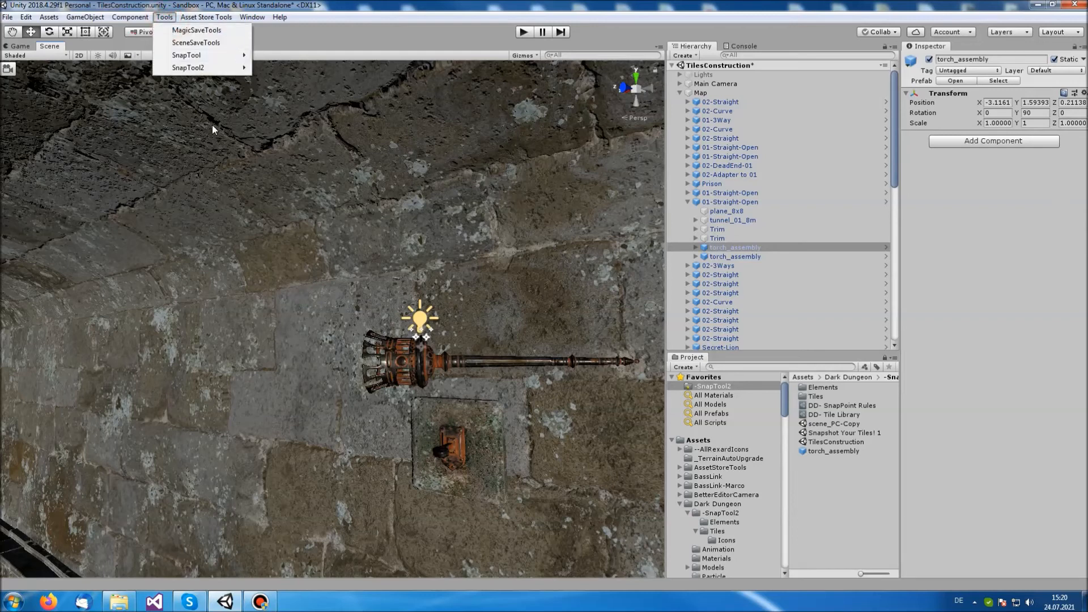
mouse_move(244, 68)
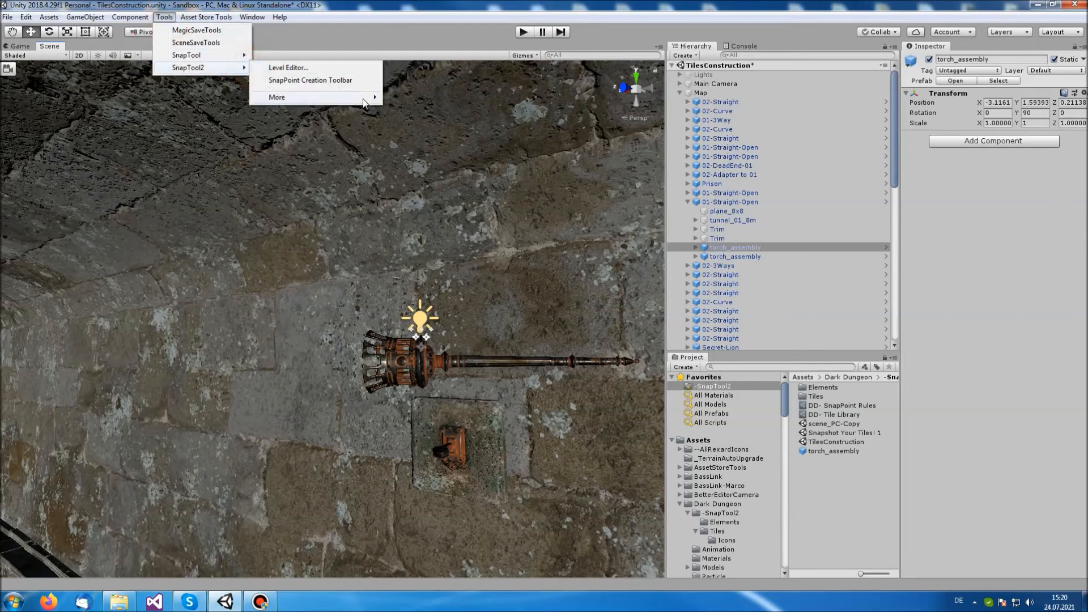
mouse_move(366, 98)
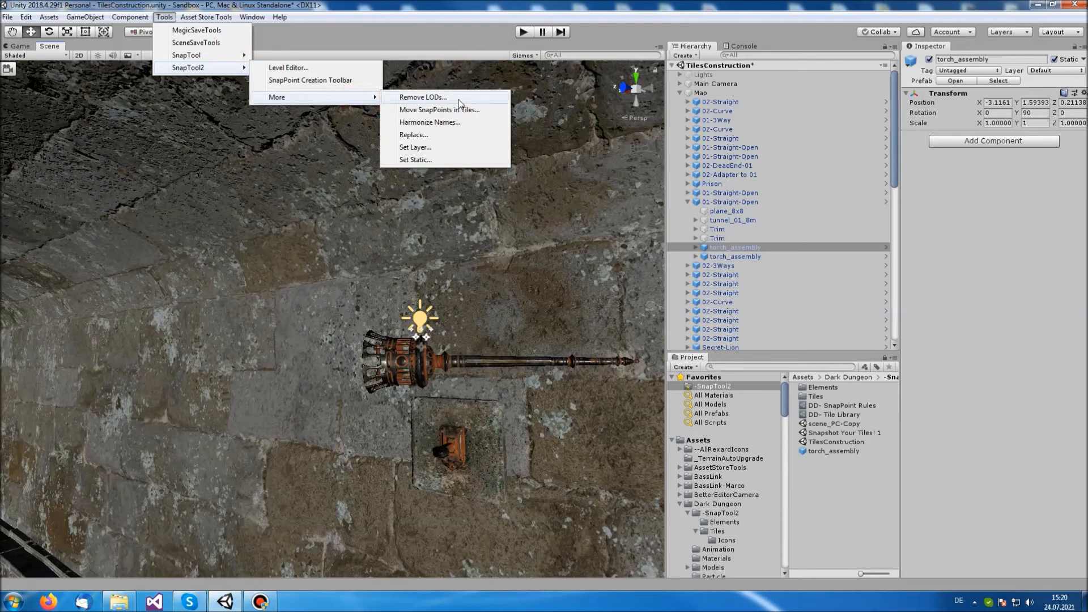
click(495, 134)
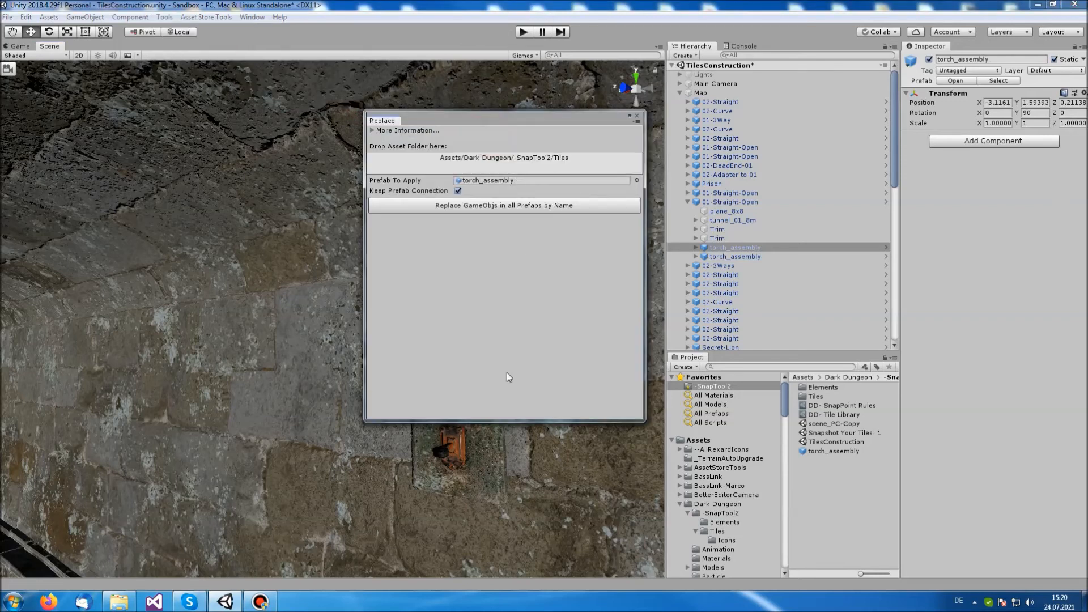
click(459, 191)
click(575, 207)
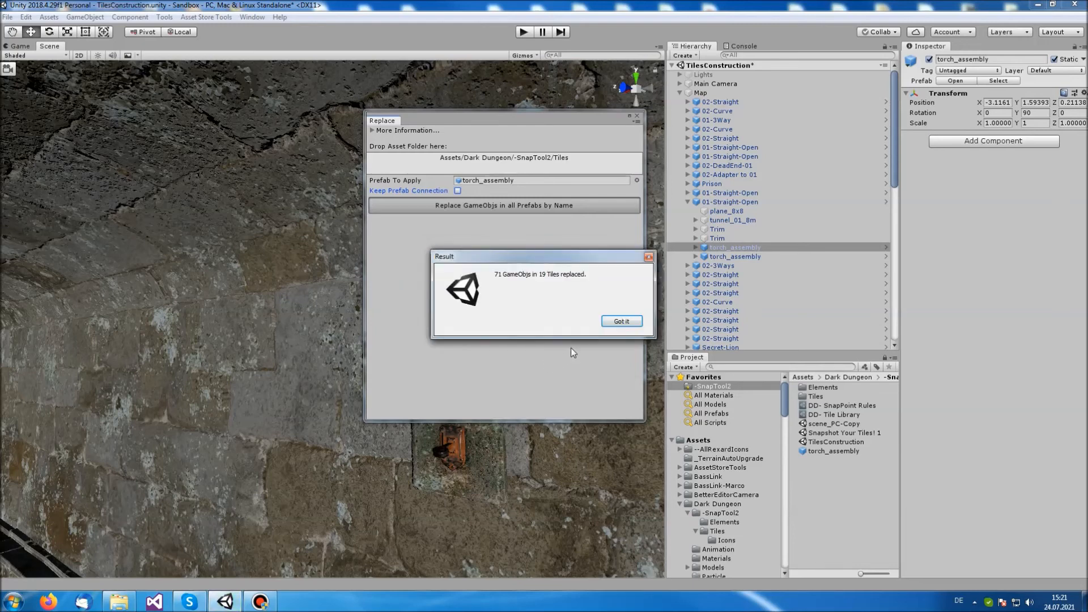
click(626, 321)
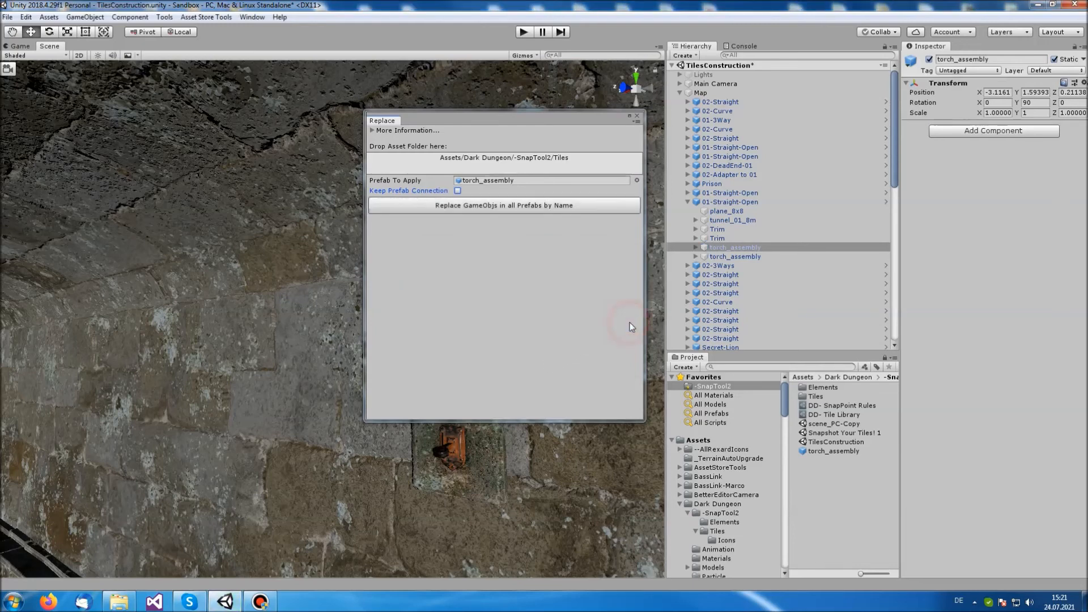
click(747, 248)
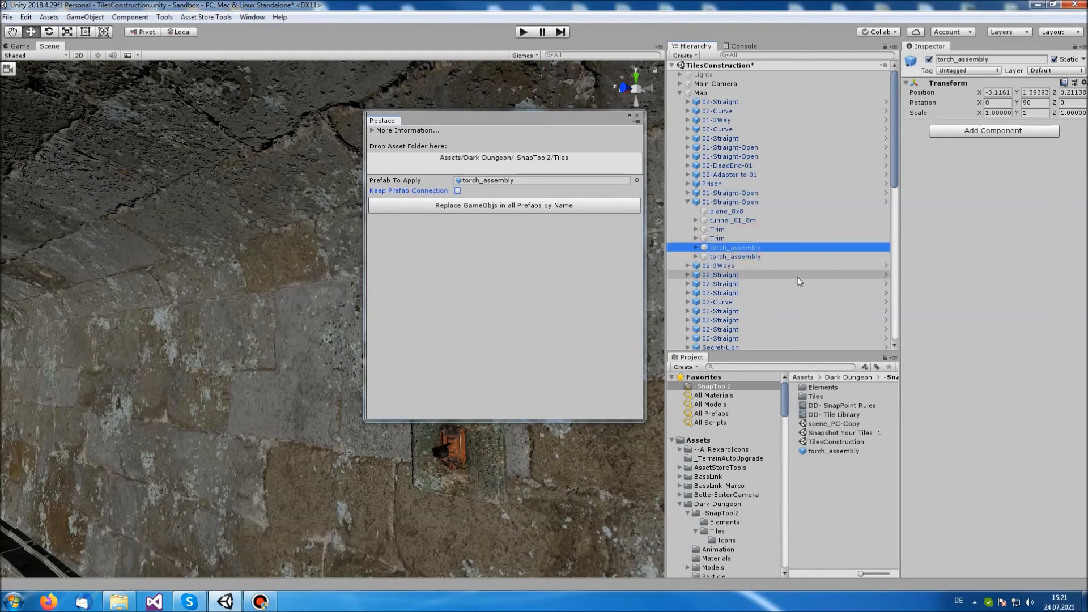
click(637, 117)
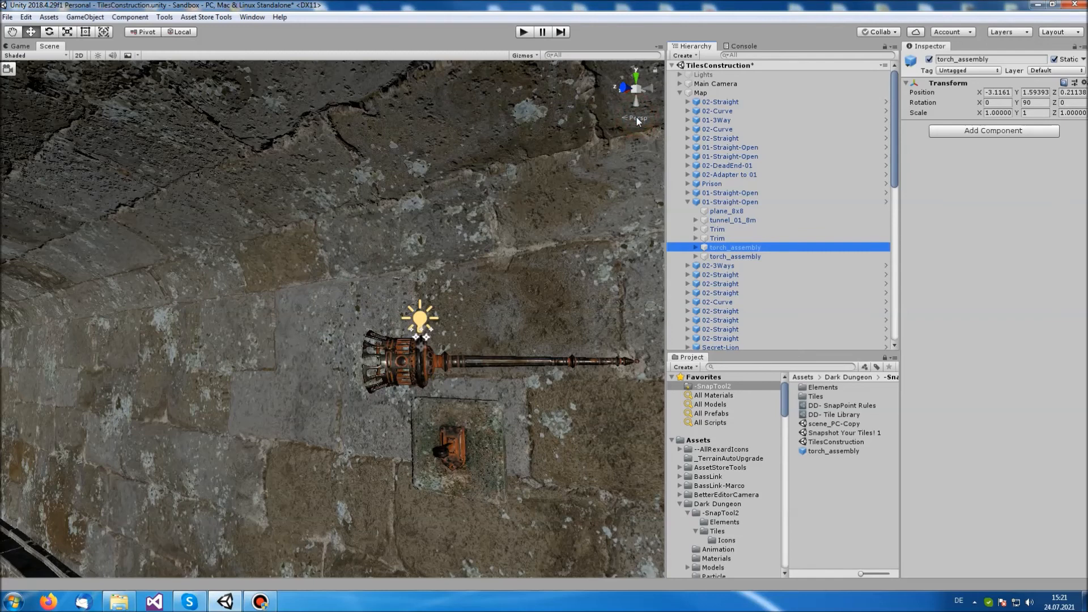
Read the additional information in SnapTool2's Move SnapPoints in Tiles tool and close it without moving anything
click(165, 17)
mouse_move(236, 68)
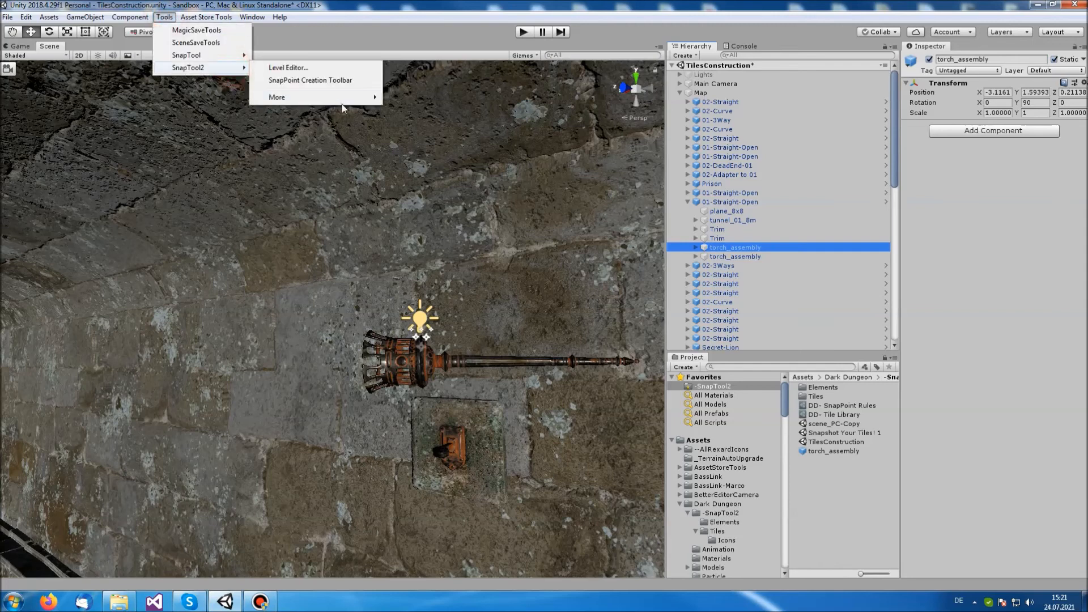
mouse_move(342, 102)
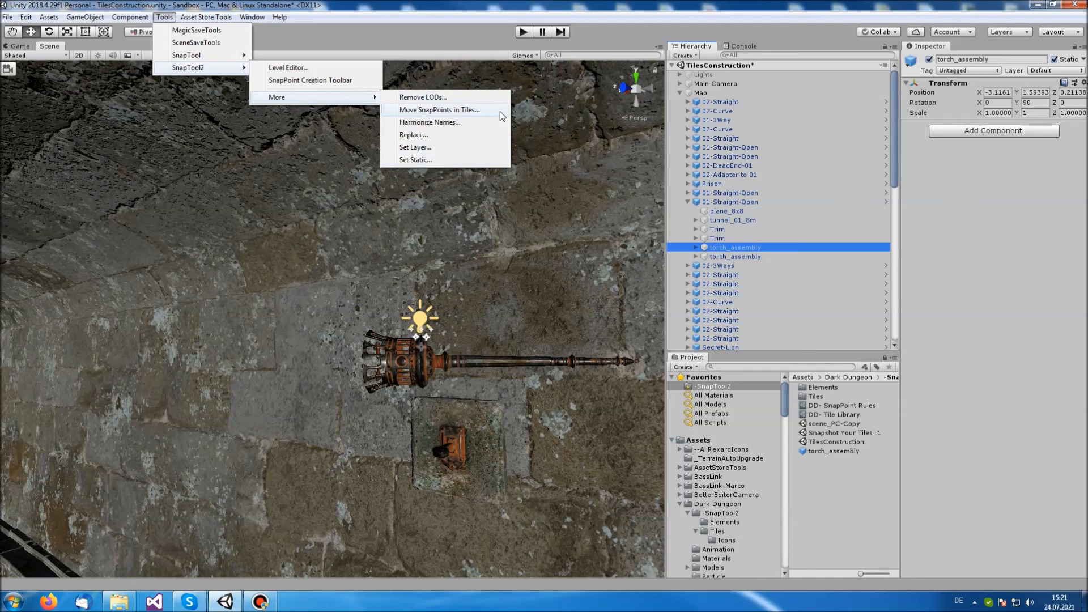
click(499, 111)
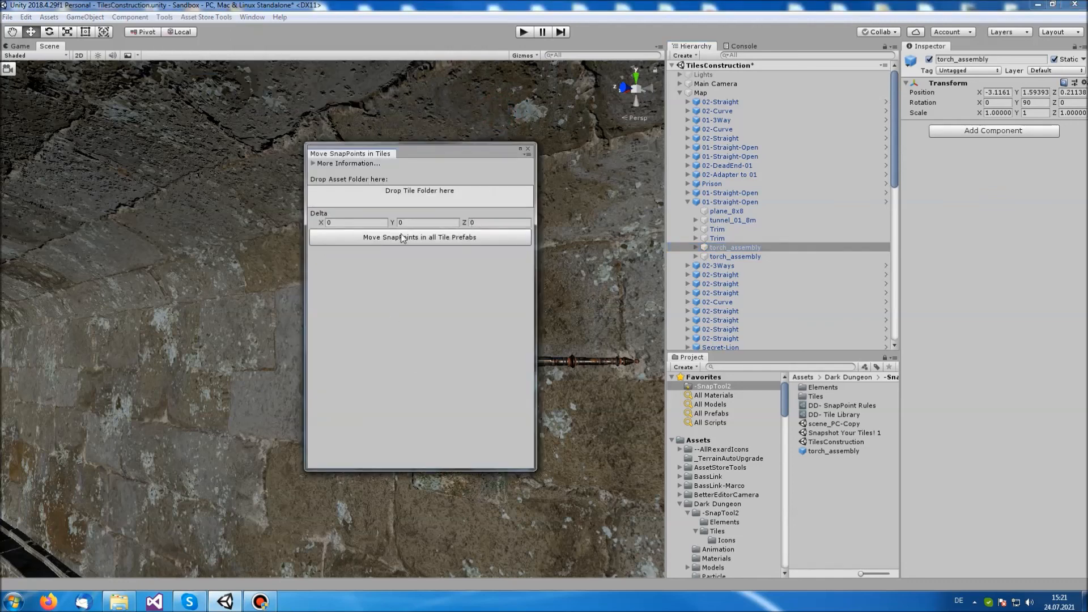
click(312, 164)
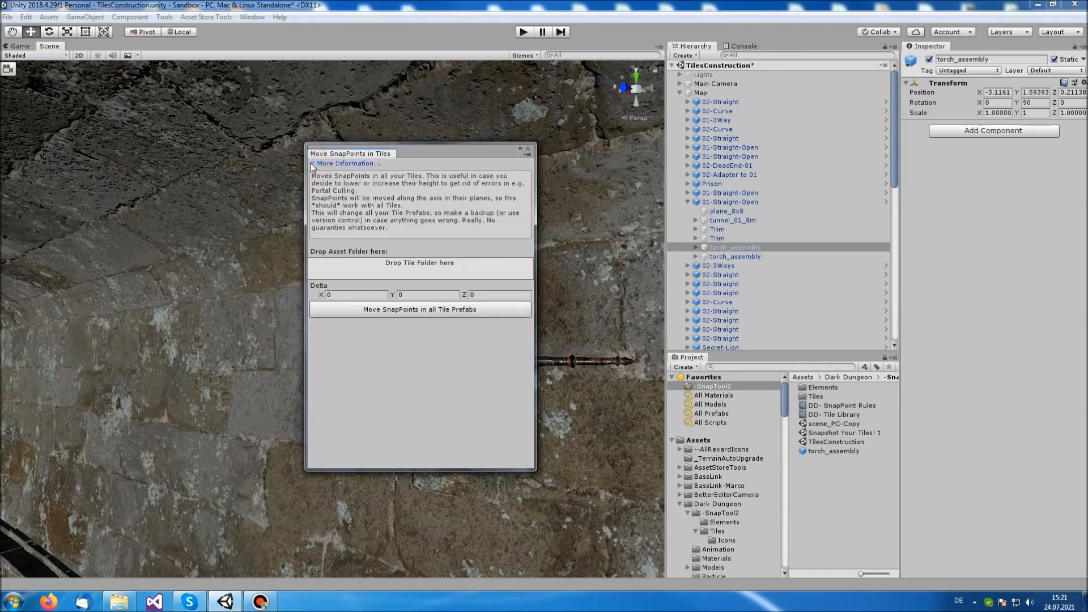
click(312, 163)
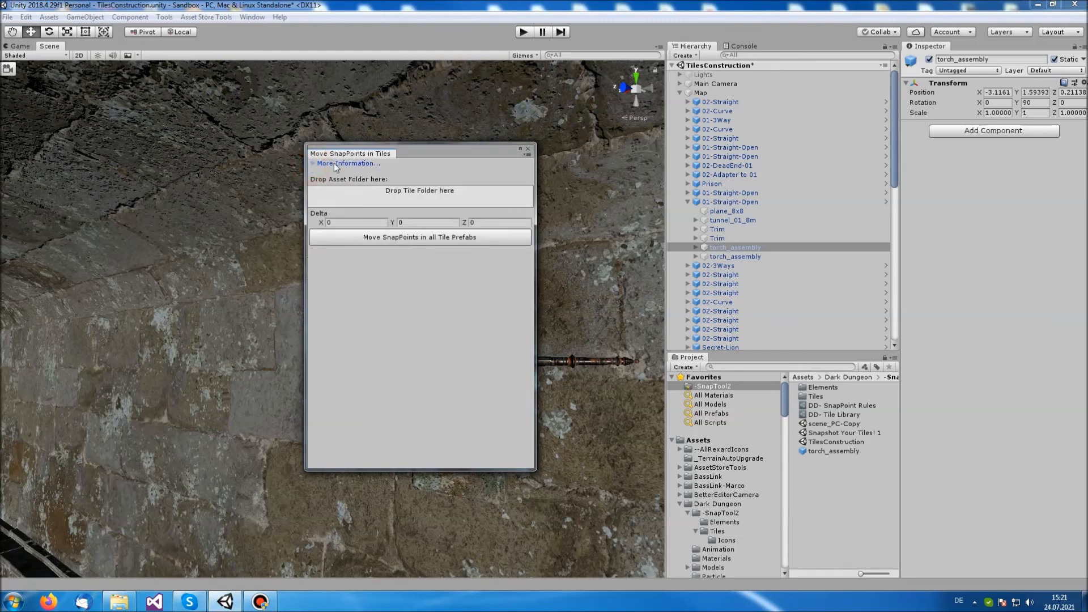
click(526, 149)
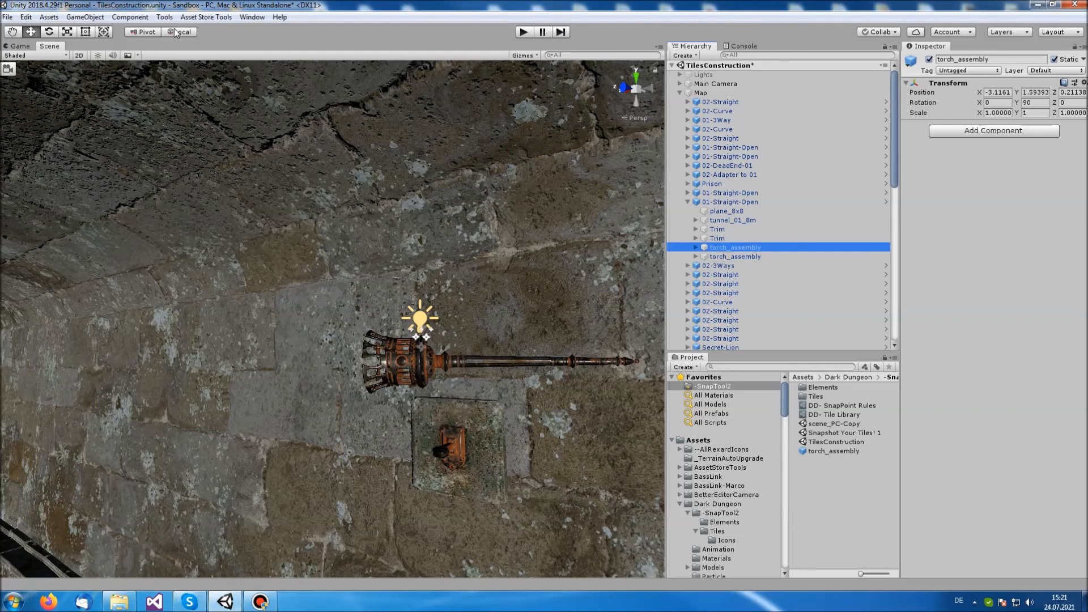
Bring up SnapTool2's additional batch utilities for choosing another tool
click(165, 17)
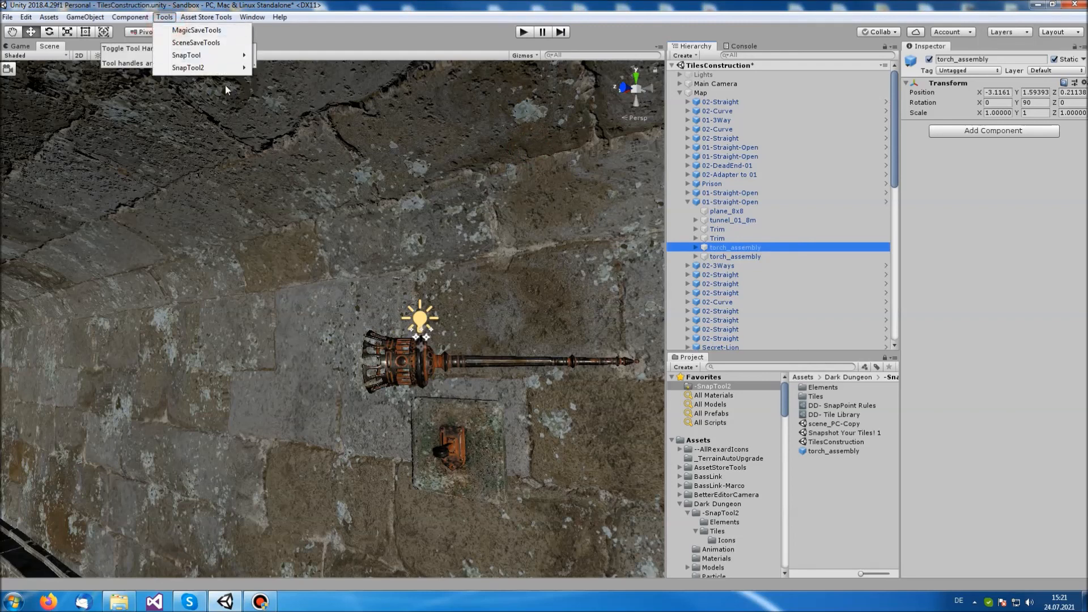
click(219, 67)
click(340, 97)
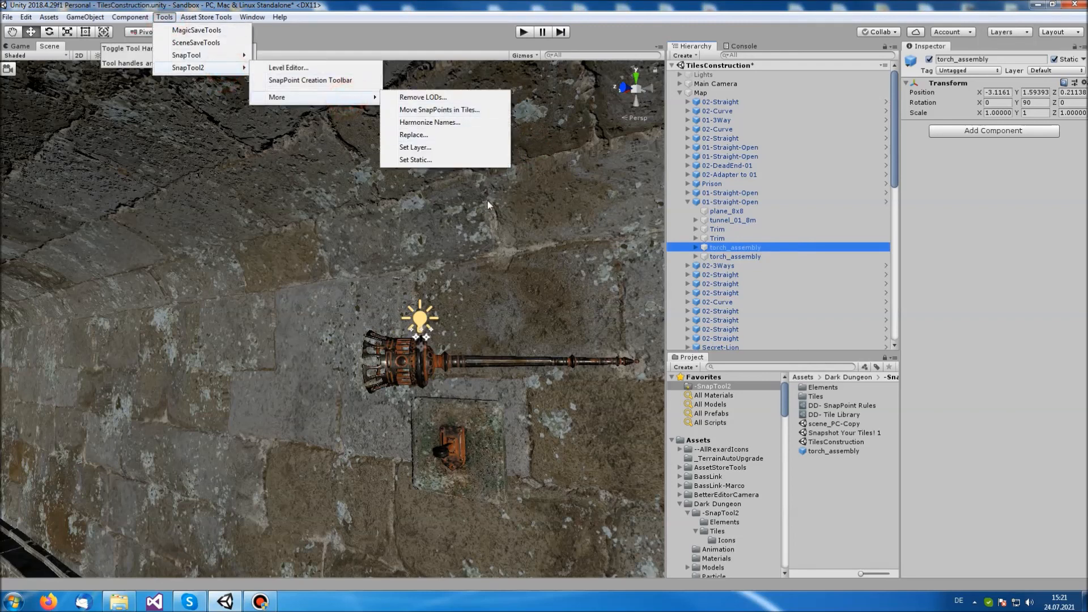